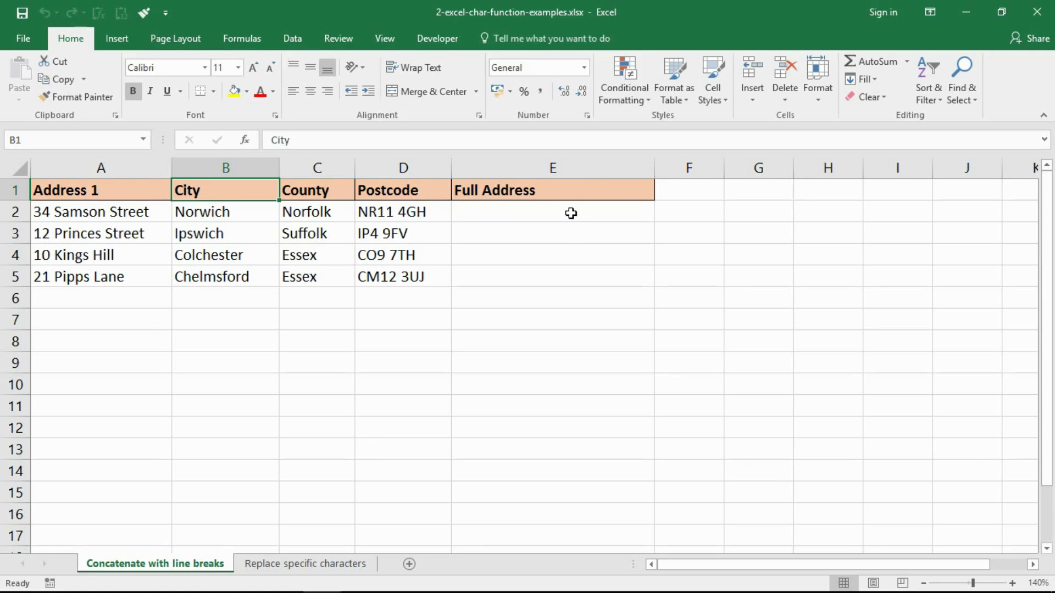
Step: Apply Wrap Text to the Full Address cells E2:E5, then select E2
drag(570, 214, 570, 278)
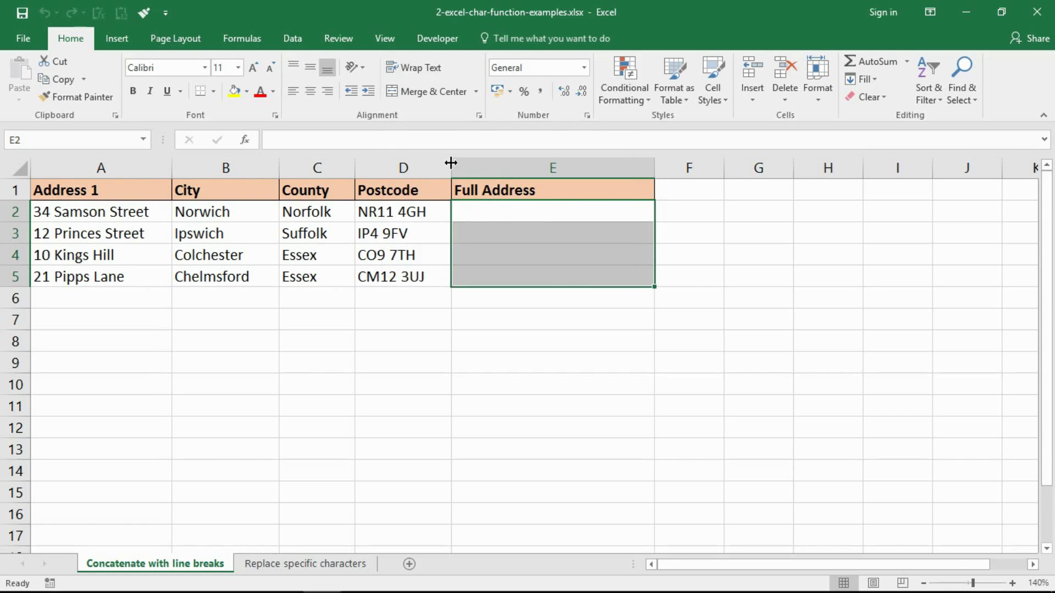
click(398, 69)
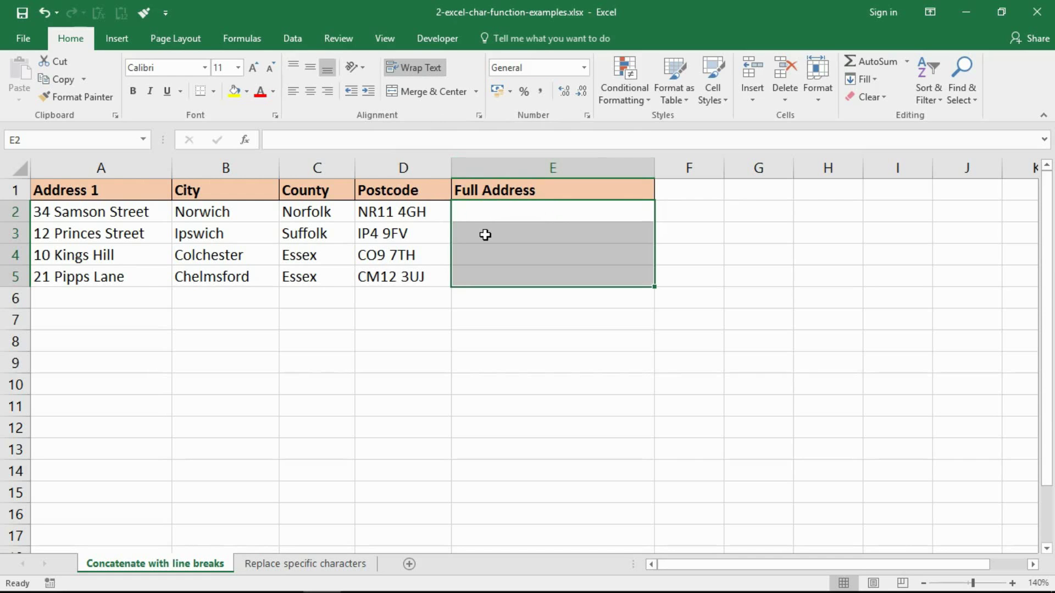
click(506, 217)
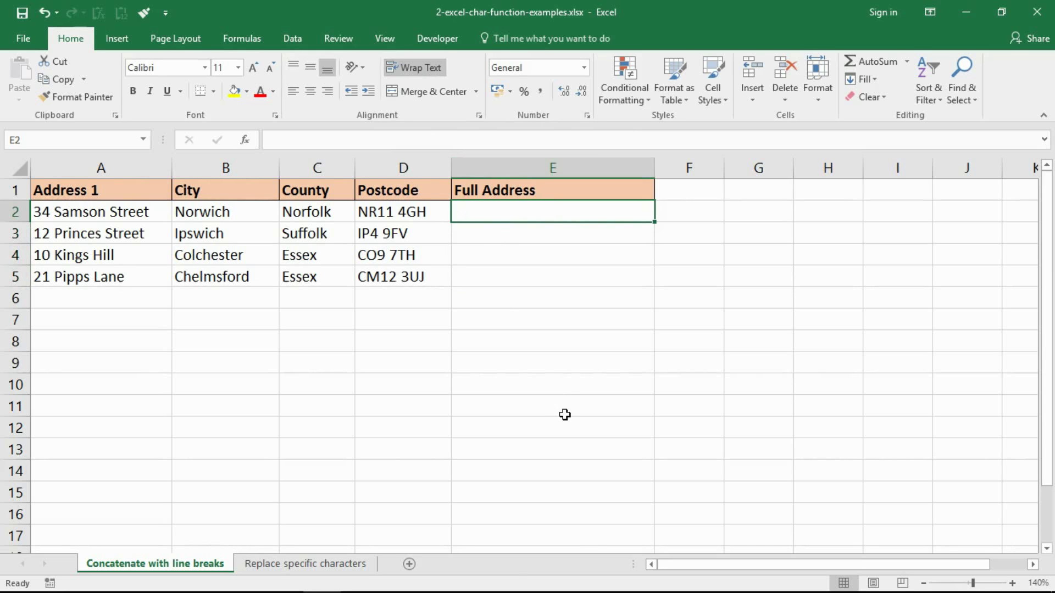
ctrl+scroll(570, 396, up, 3)
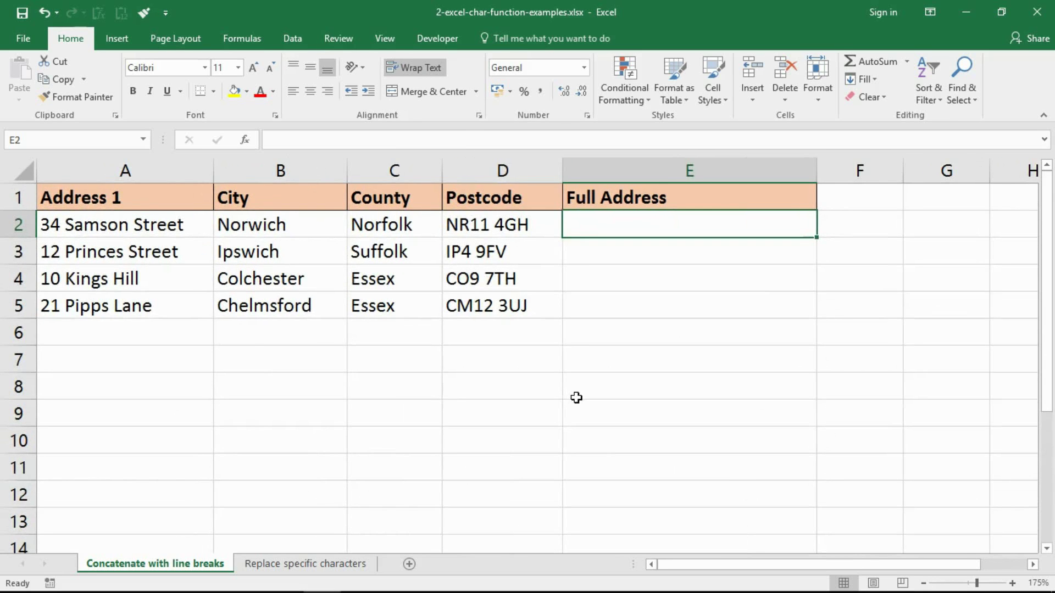
Step: Start the E2 formula as =A2&char(10)& to follow A2 with a line break
text(=)
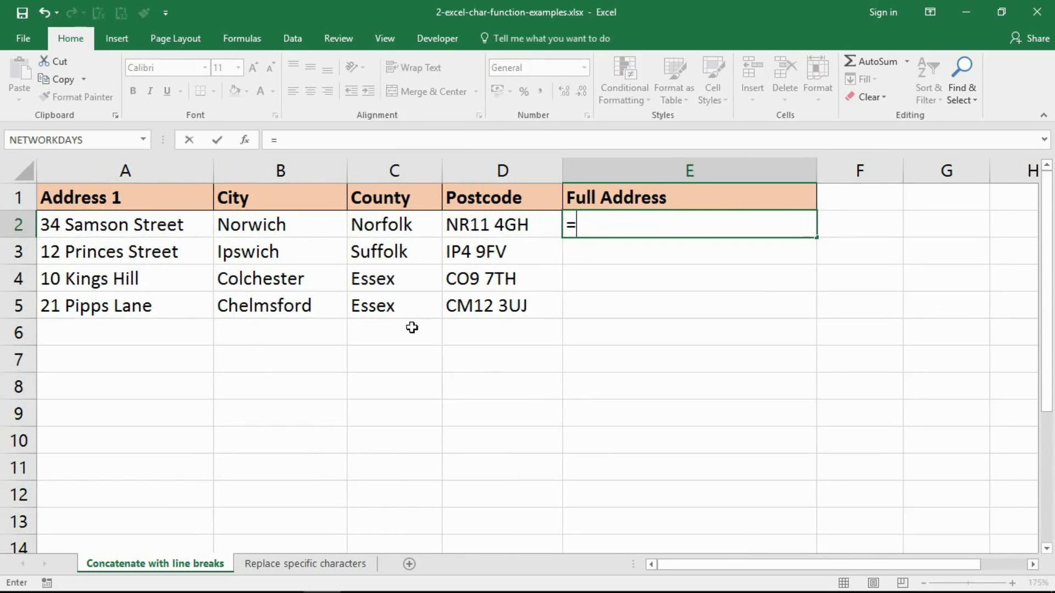
click(144, 231)
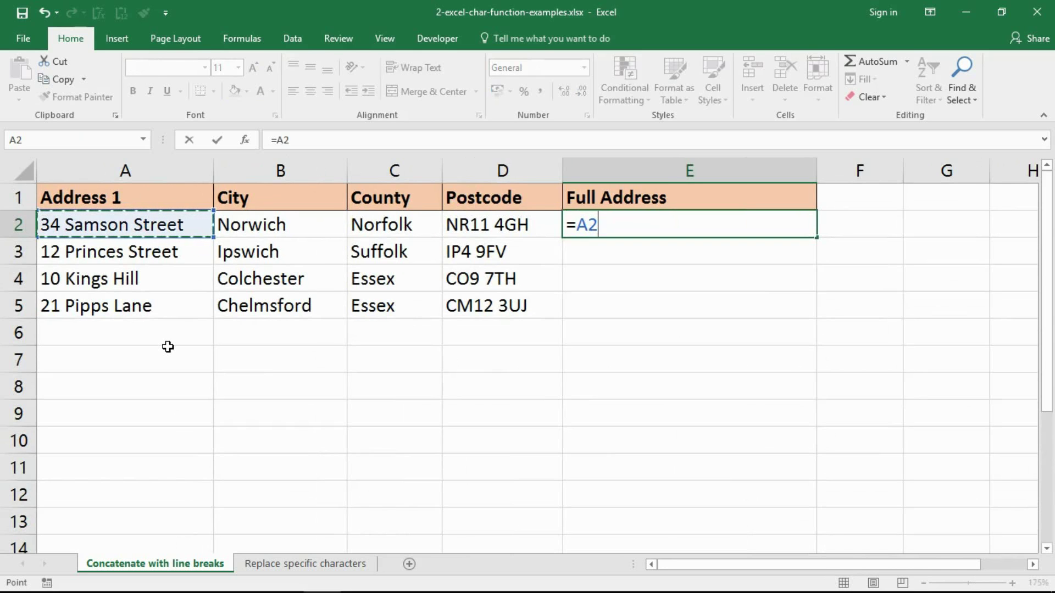
text(&)
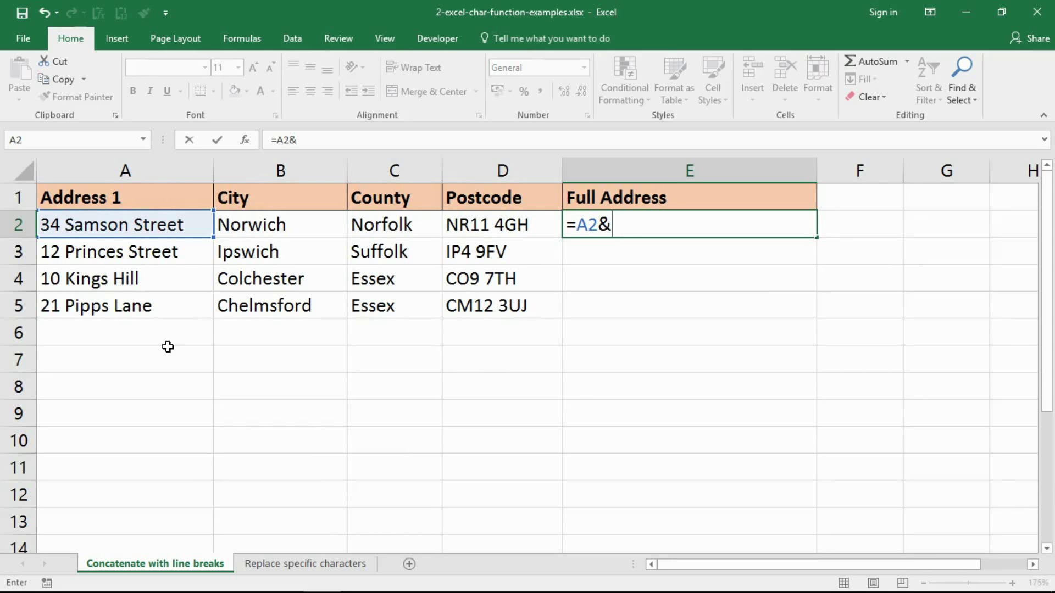
text(cha)
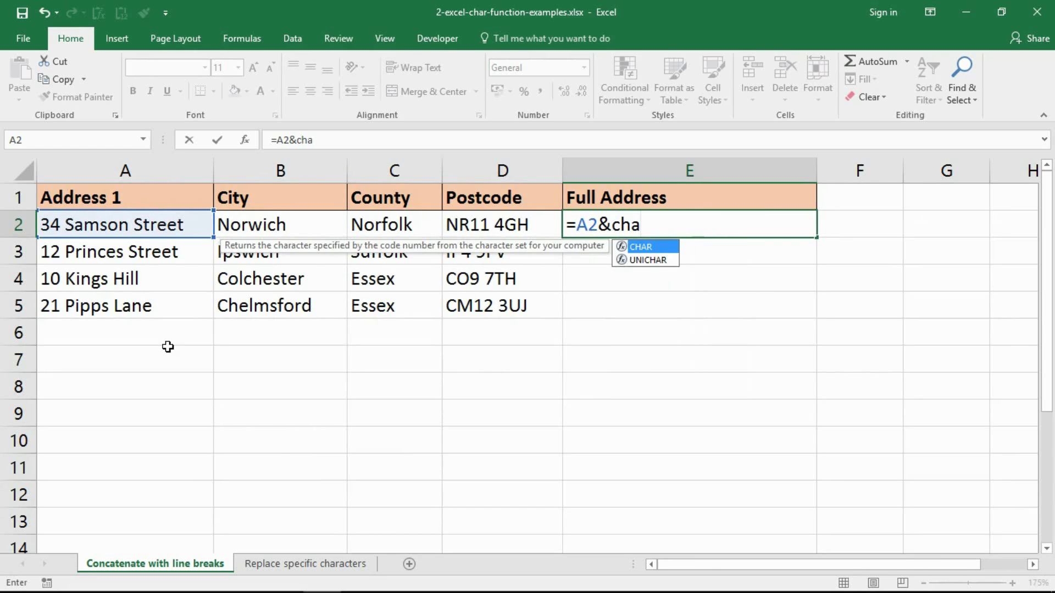
text(r()
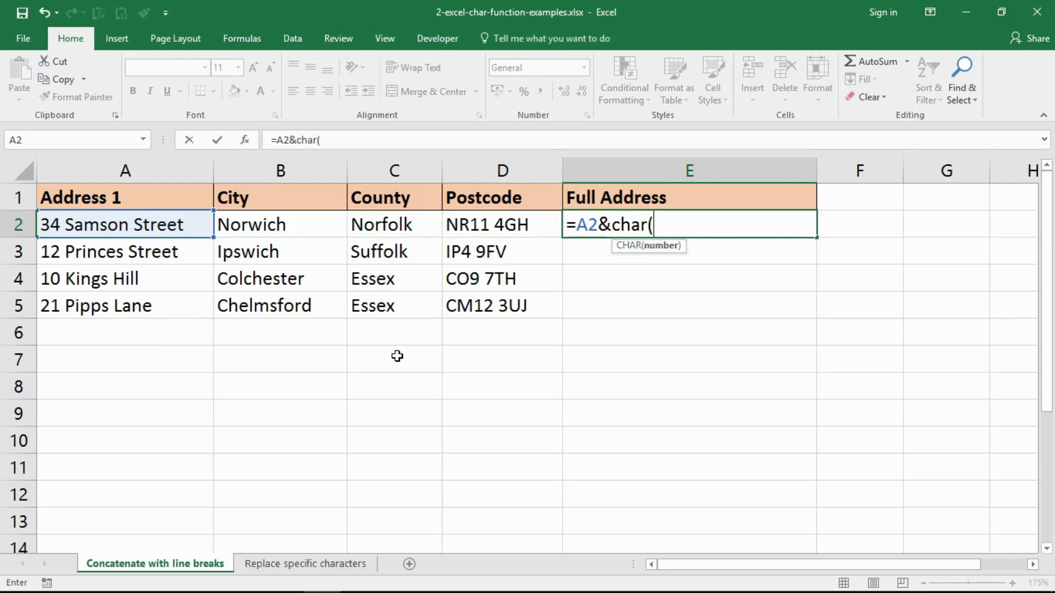
text(10)
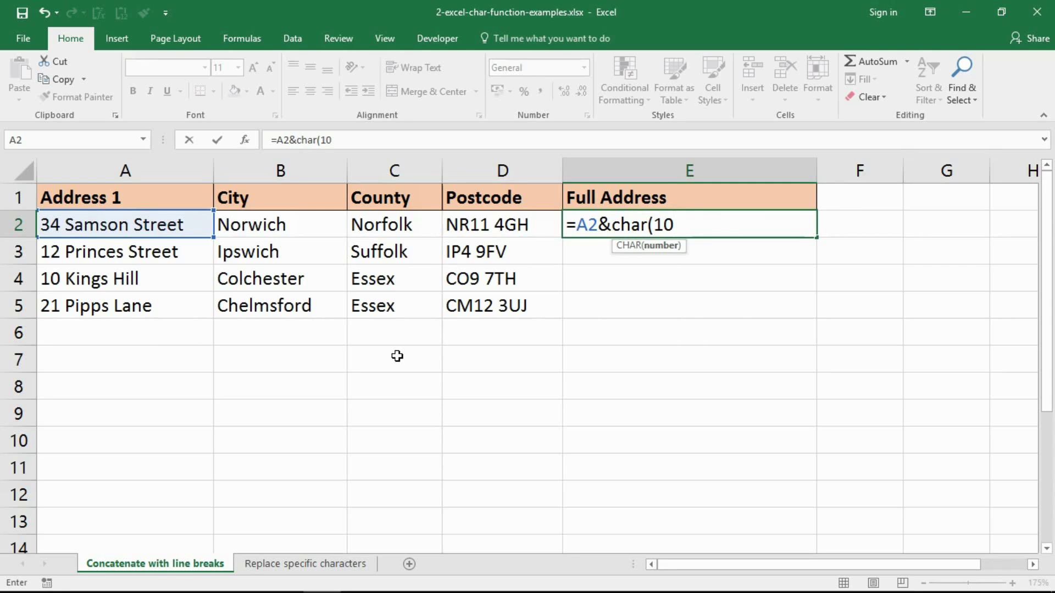
text())
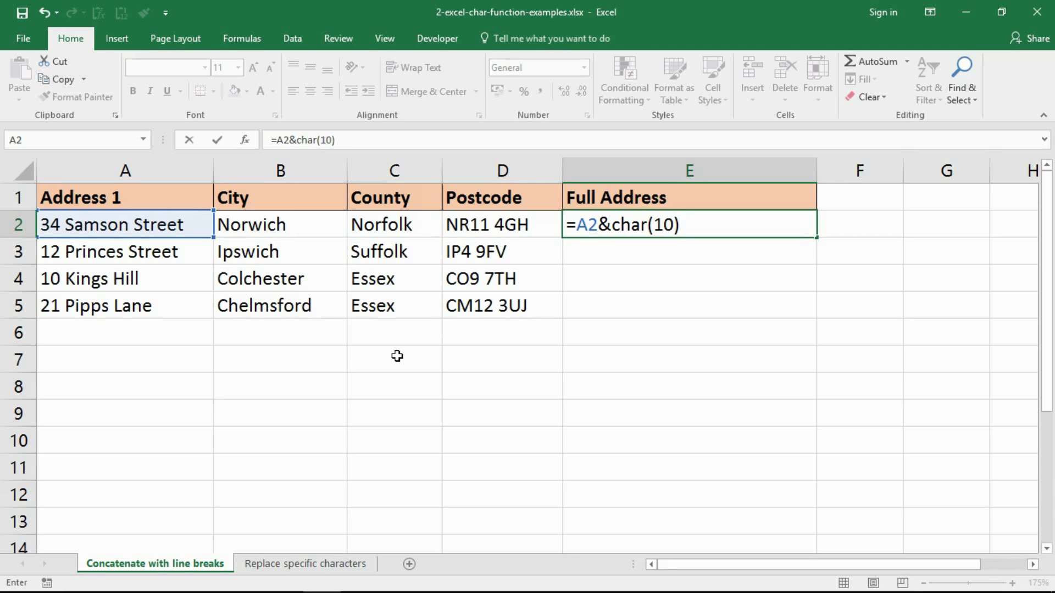
text(&)
Step: Extend the E2 formula with B2, C2 and D2, each separated by &char(10)&
click(297, 227)
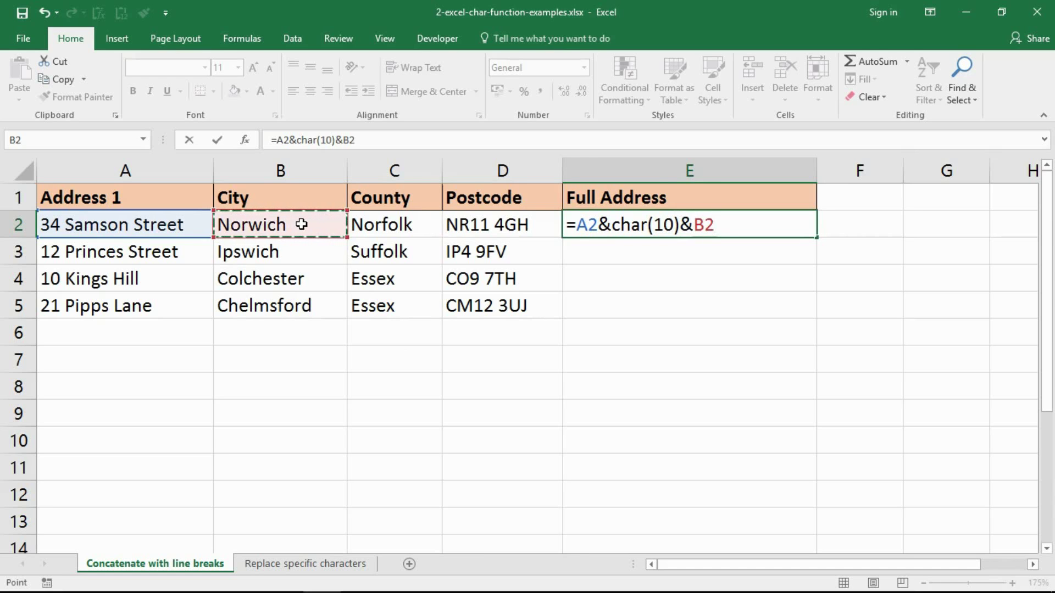
text(&char)
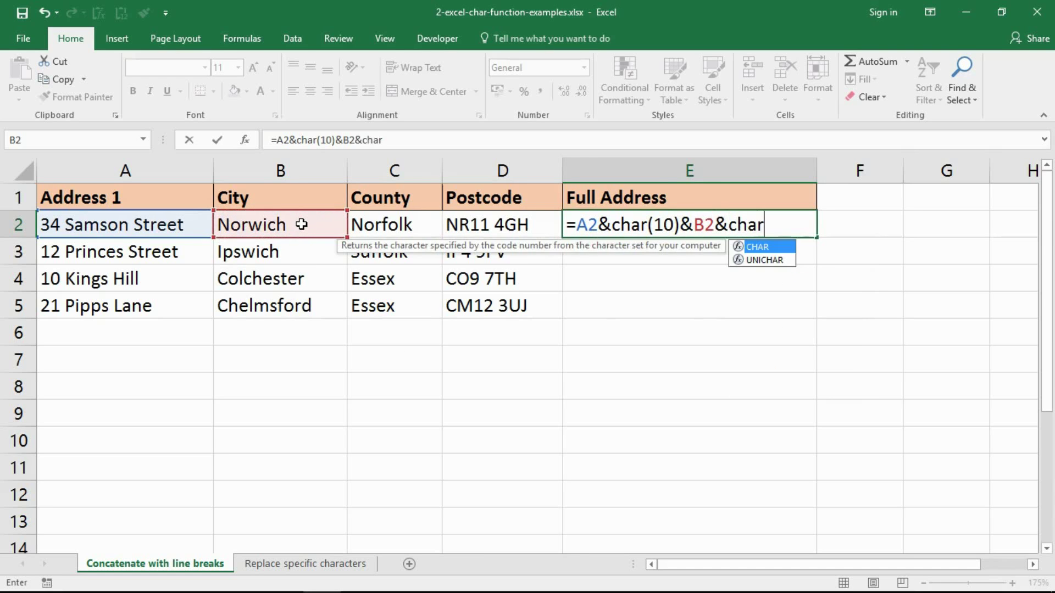
text((10))
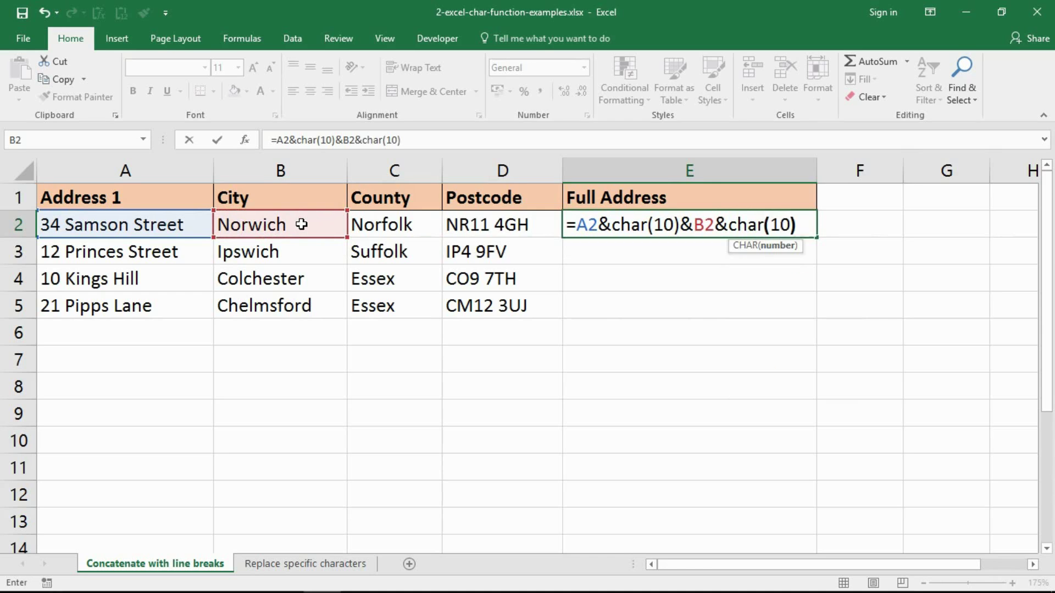
text(&)
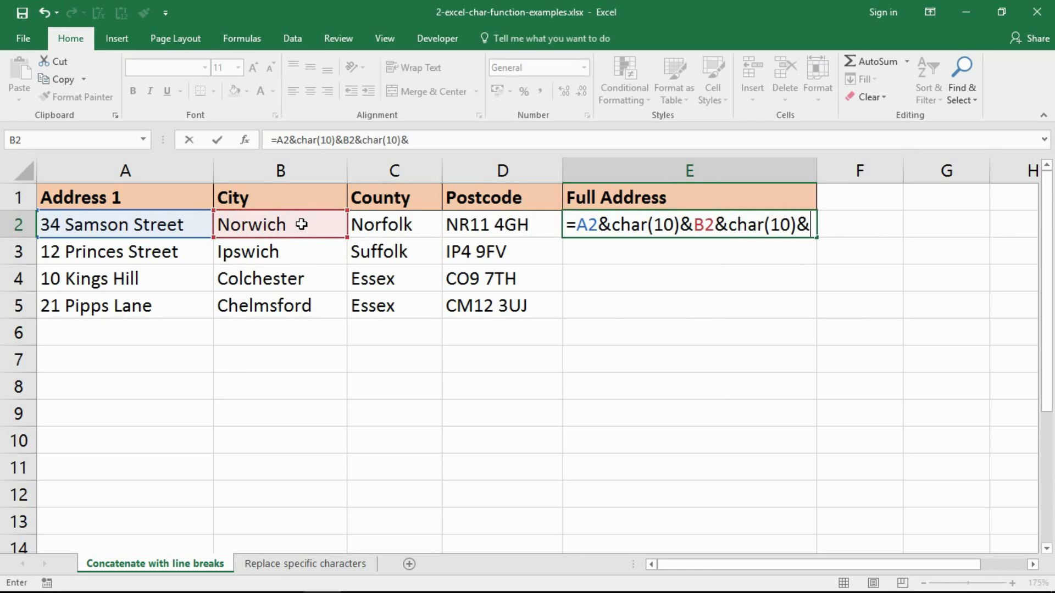
click(390, 223)
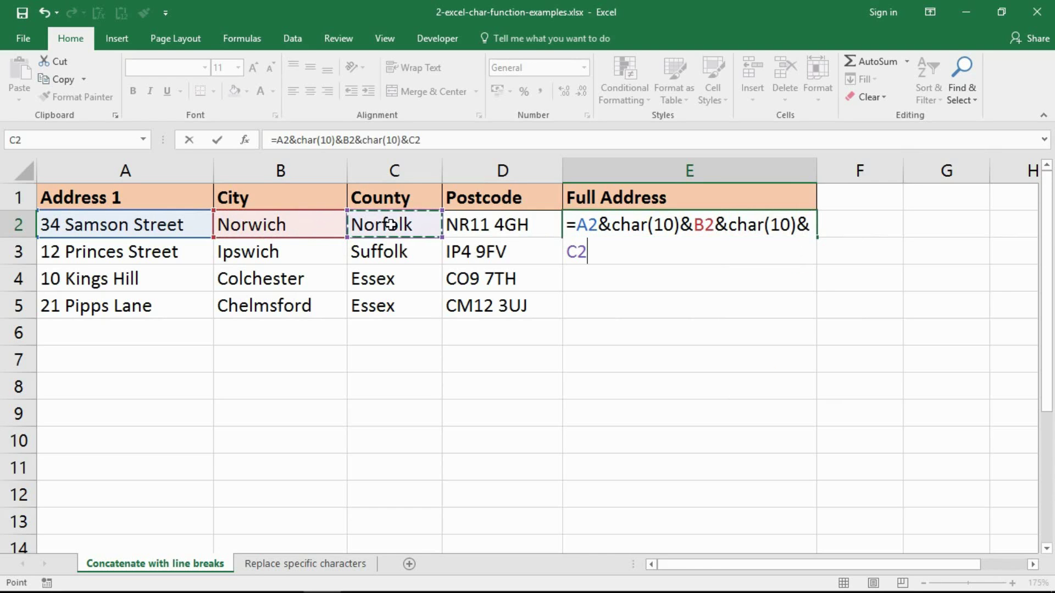
text(&ch)
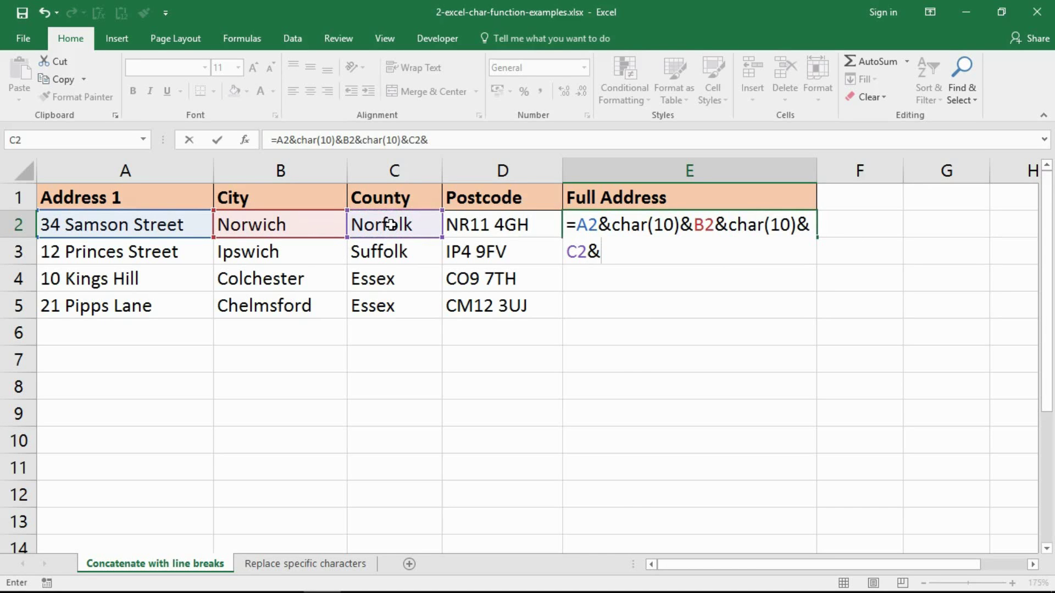
text(ar(1)
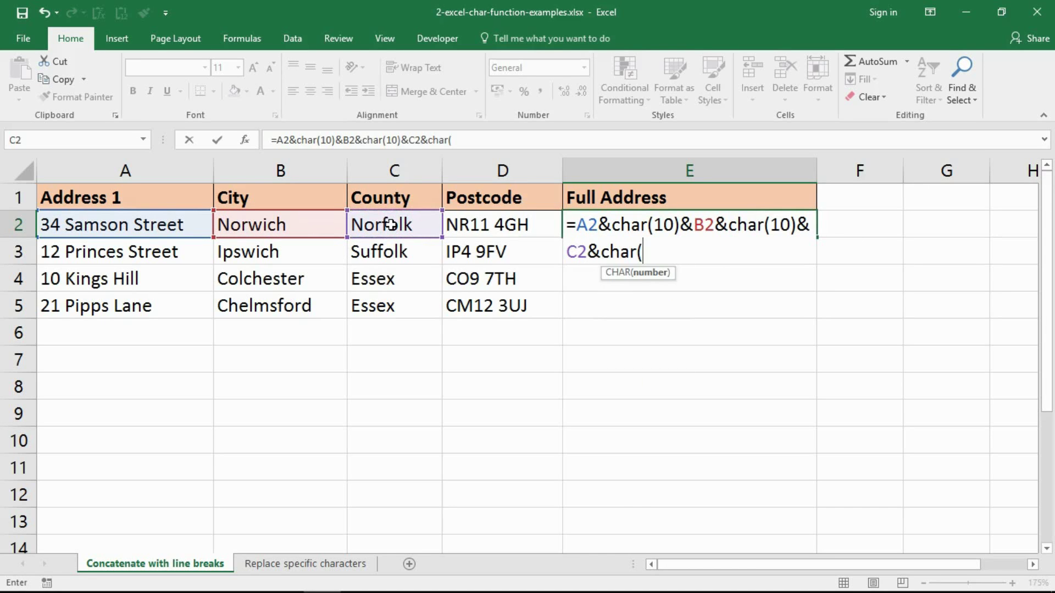
text(0)&)
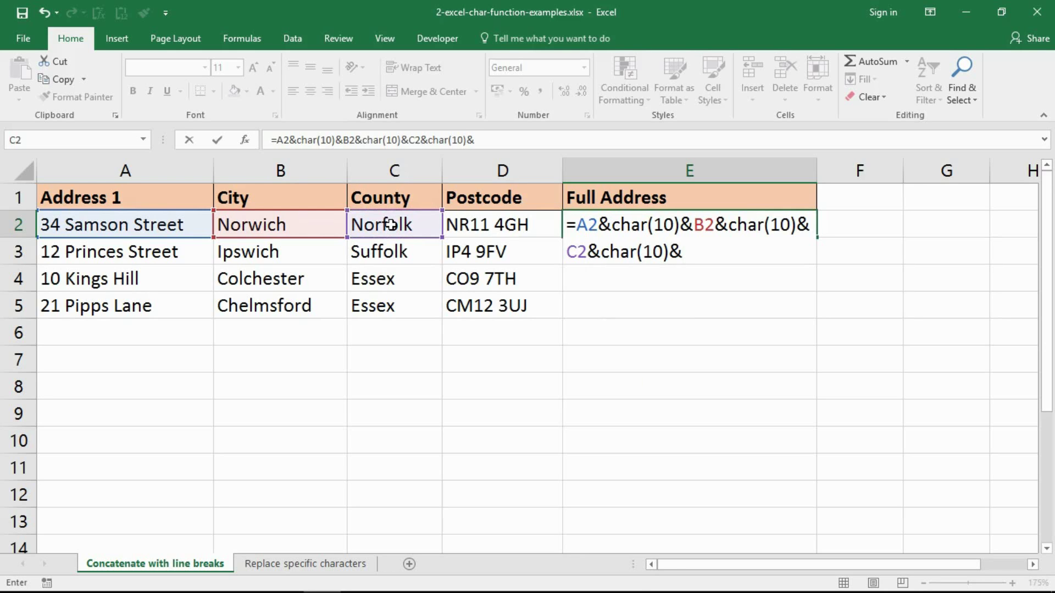
click(479, 222)
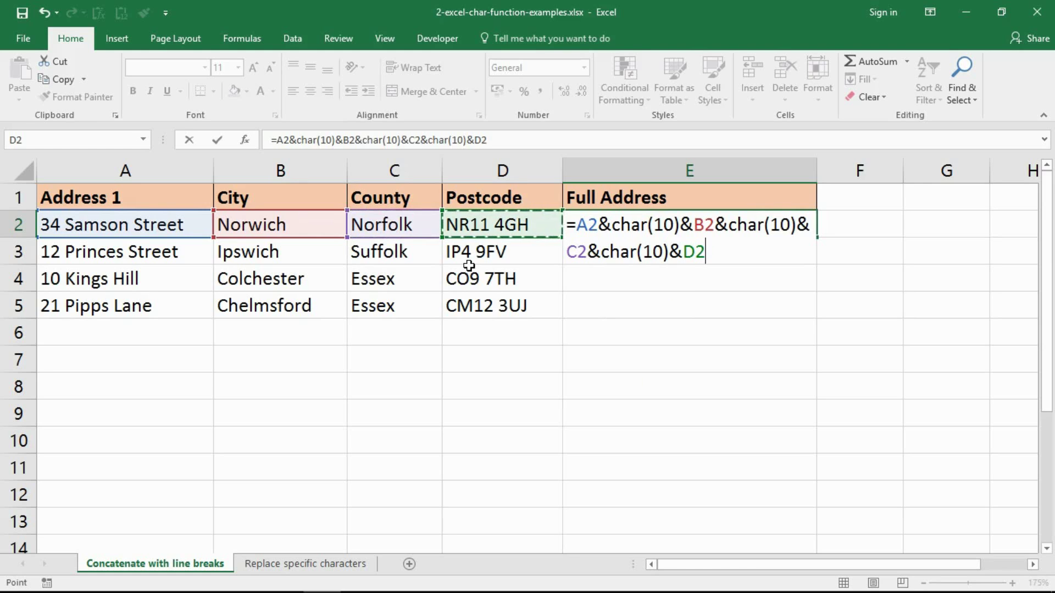
Step: Highlight each formula part in turn: A2, then each line break with B2, C2 and D2
drag(577, 225, 677, 226)
drag(694, 225, 799, 225)
drag(576, 256, 695, 255)
click(720, 254)
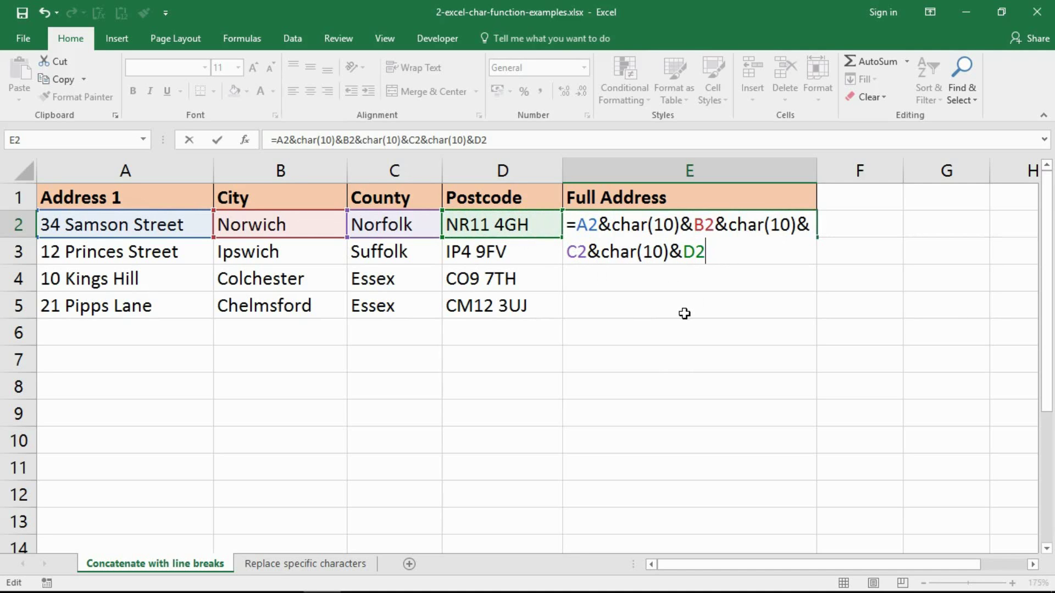
Step: Confirm the E2 formula, autofit row 2's height, and fill the formula down to E5
key(Return)
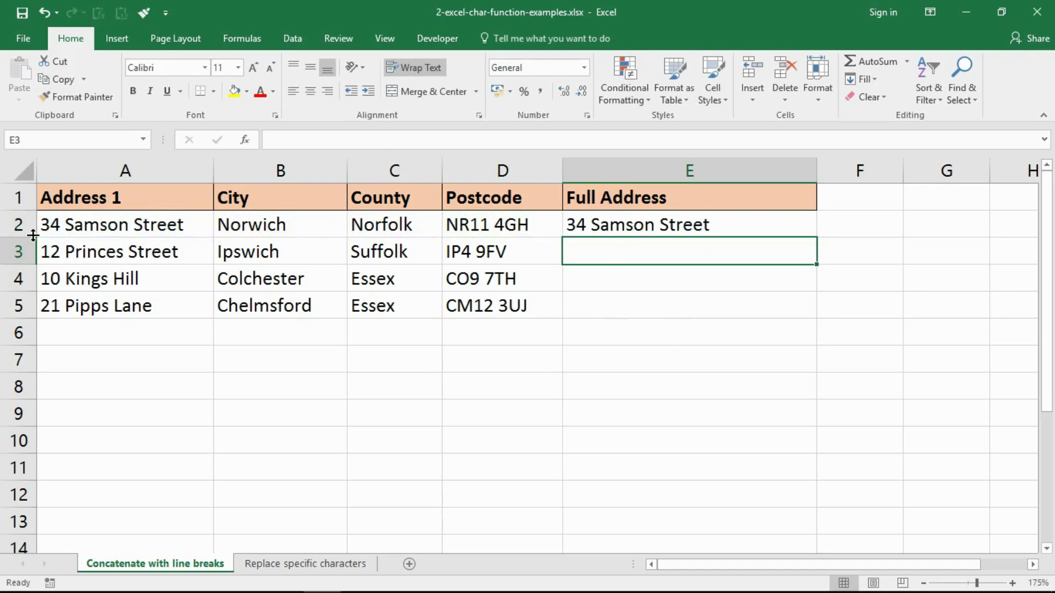
double_click(33, 236)
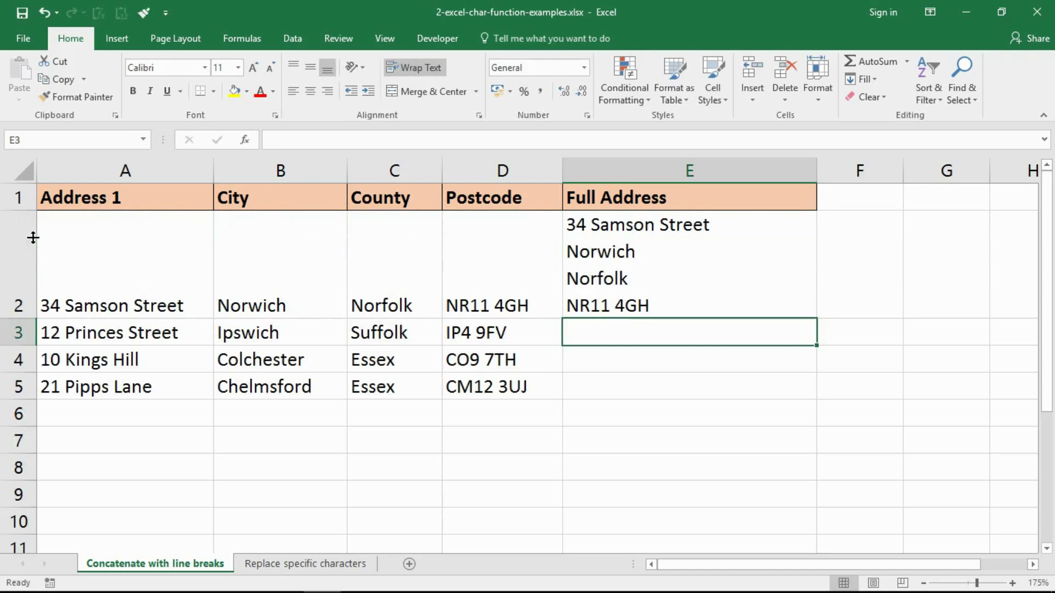
click(636, 222)
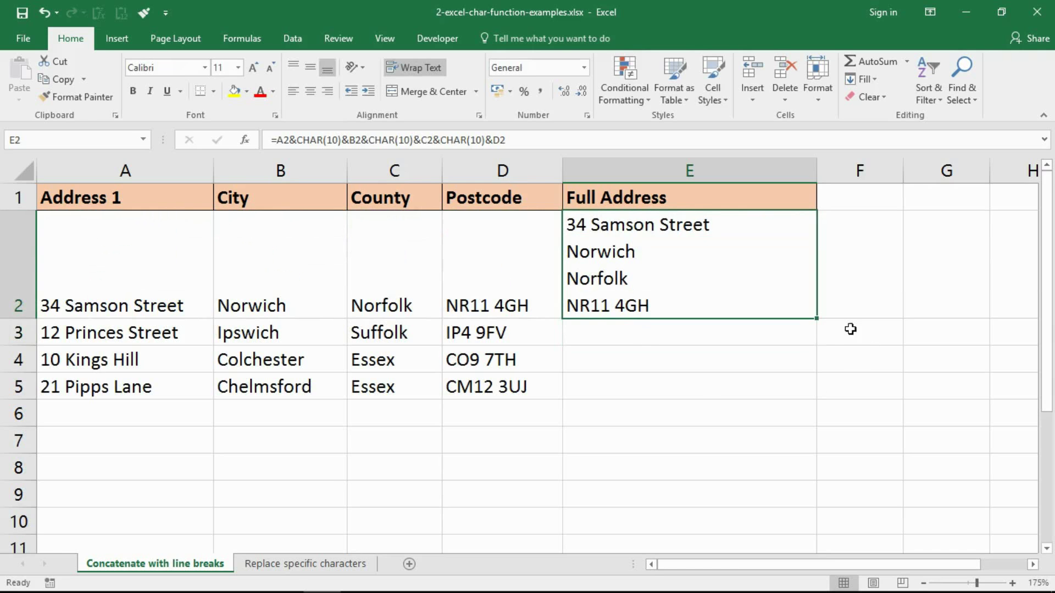
drag(816, 320, 817, 407)
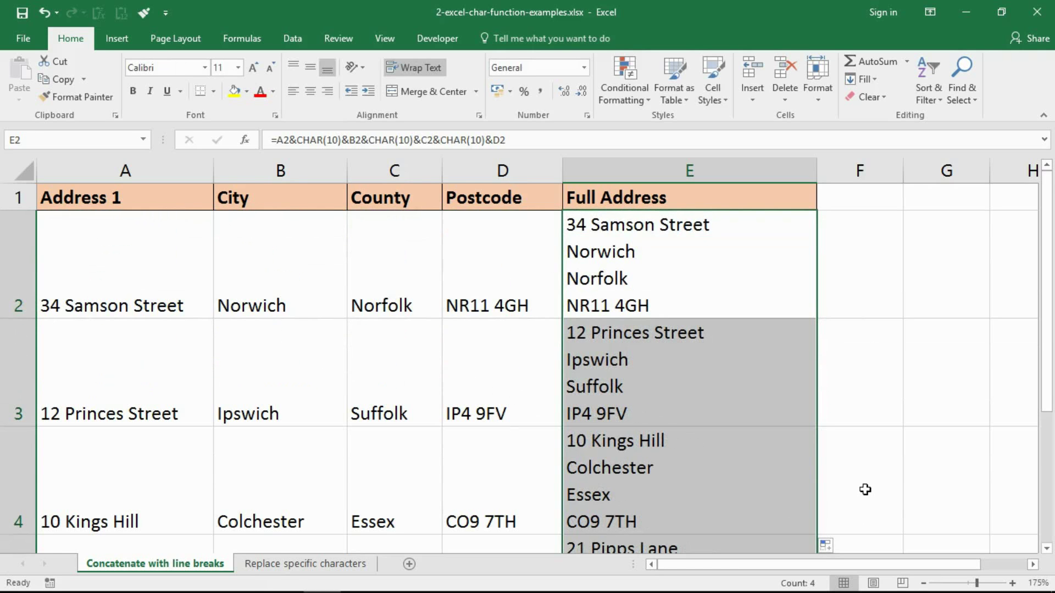
scroll(835, 419, down, 2)
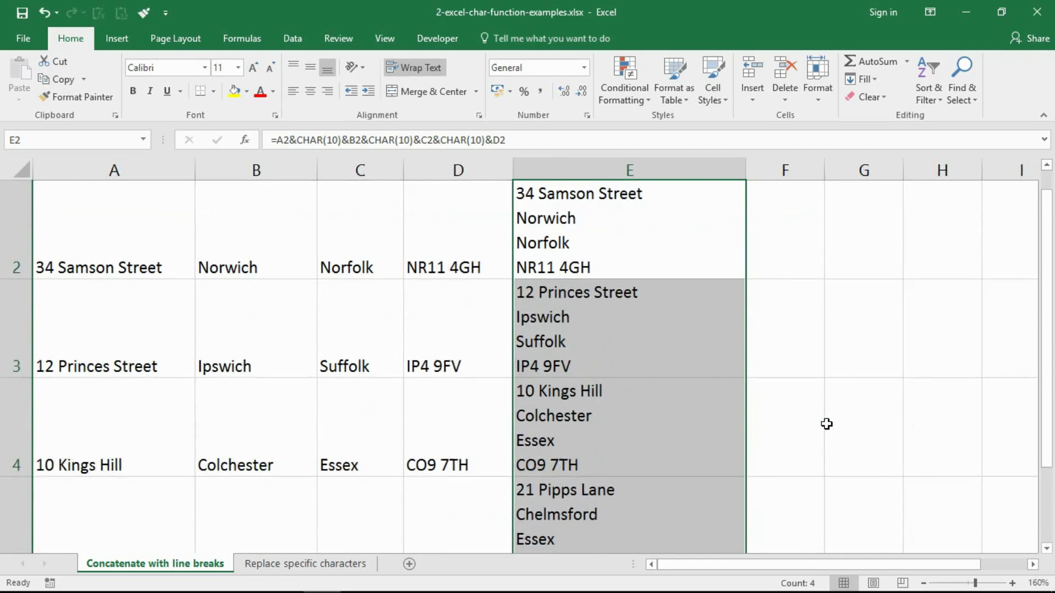
scroll(825, 423, down, 3)
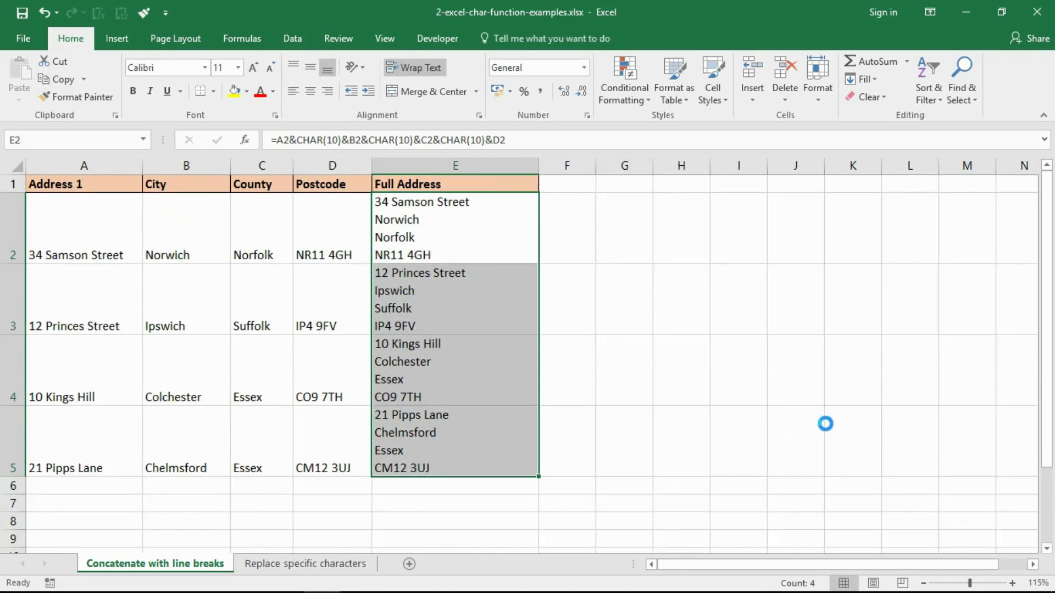
Step: Middle-align the address cells A2:D5, then switch to the Replace specific characters sheet
drag(55, 236, 311, 440)
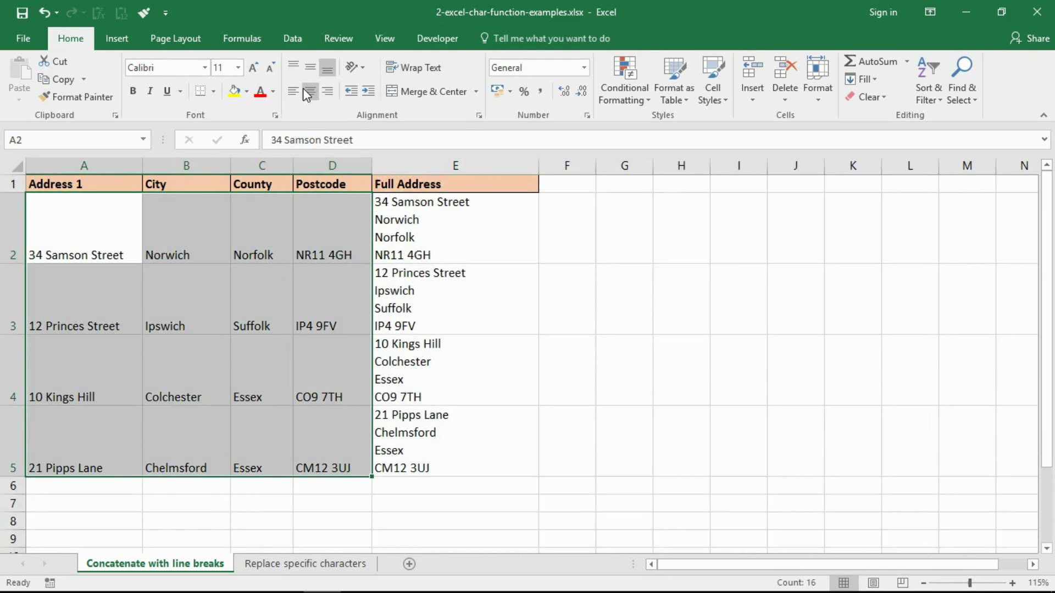
click(309, 71)
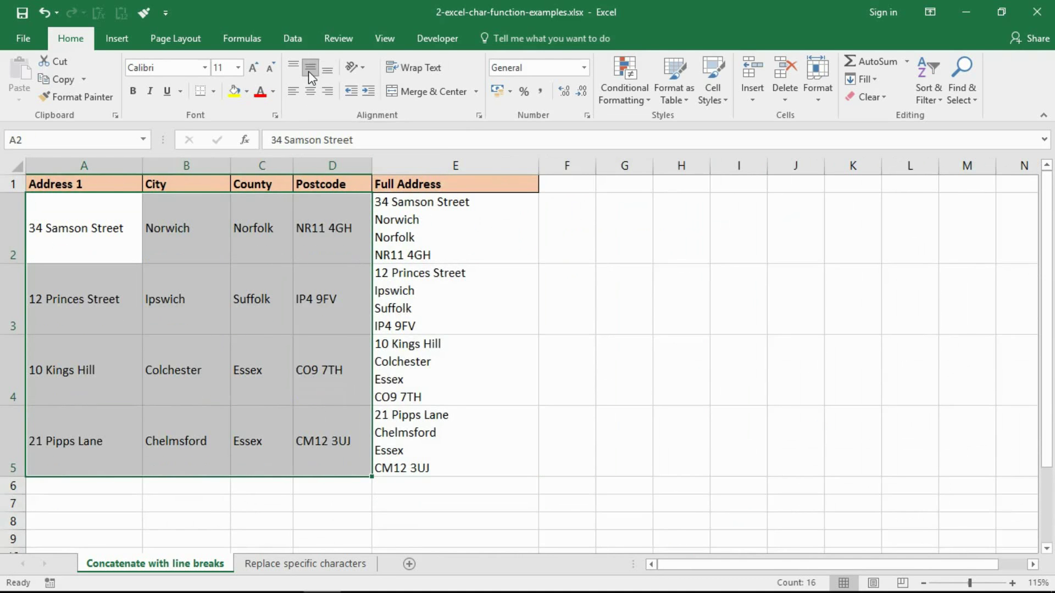
click(506, 344)
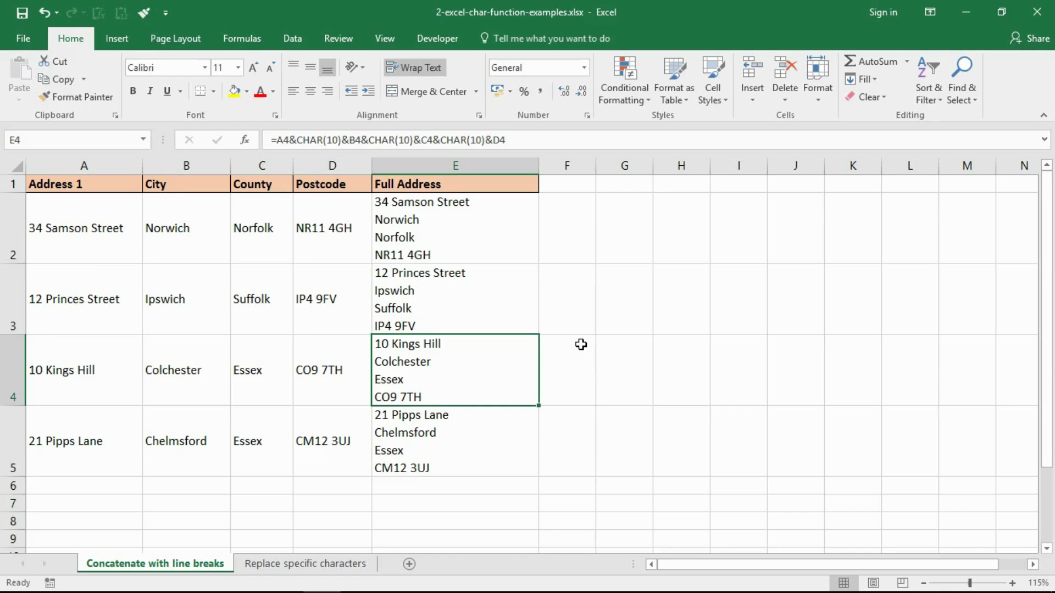
key(ctrl+Page_Down)
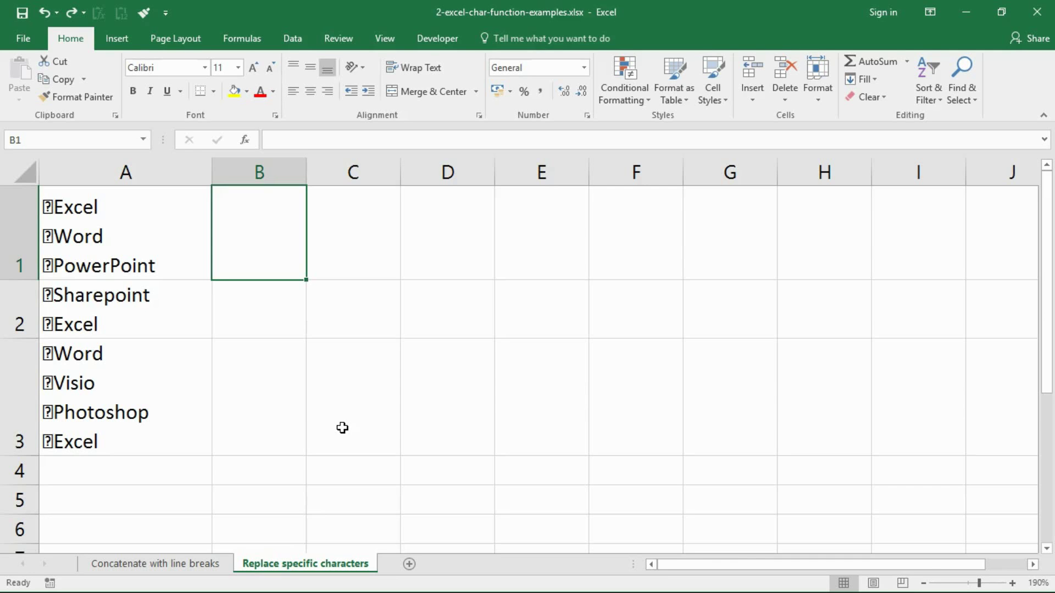
key(Delete)
Step: Enter =SUBSTITUTE(A1,char(12),"") in B1 to strip the CHAR(12) symbols
text(=)
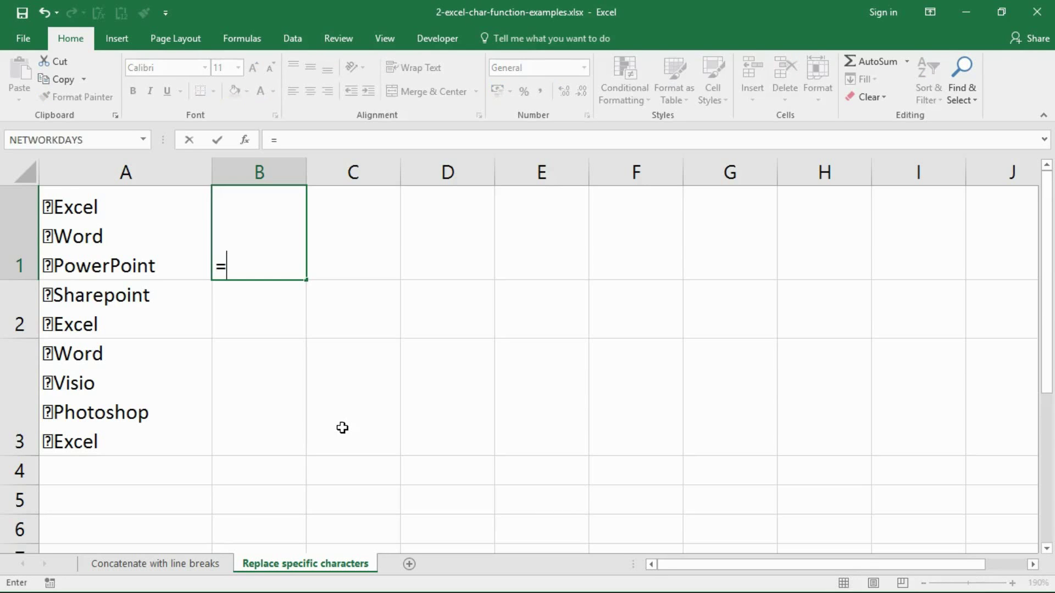
text(sub)
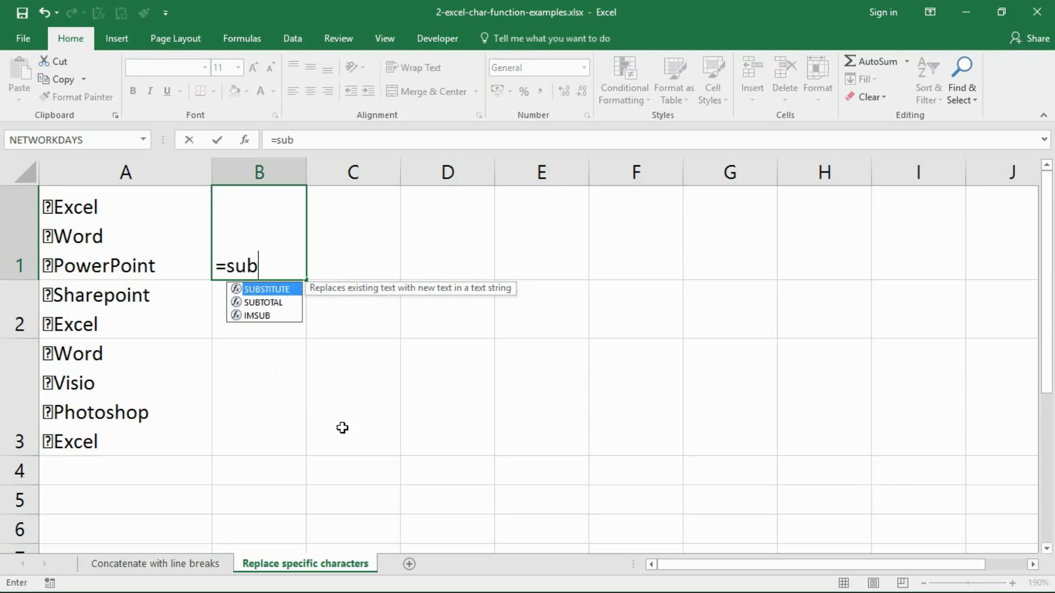
text(st)
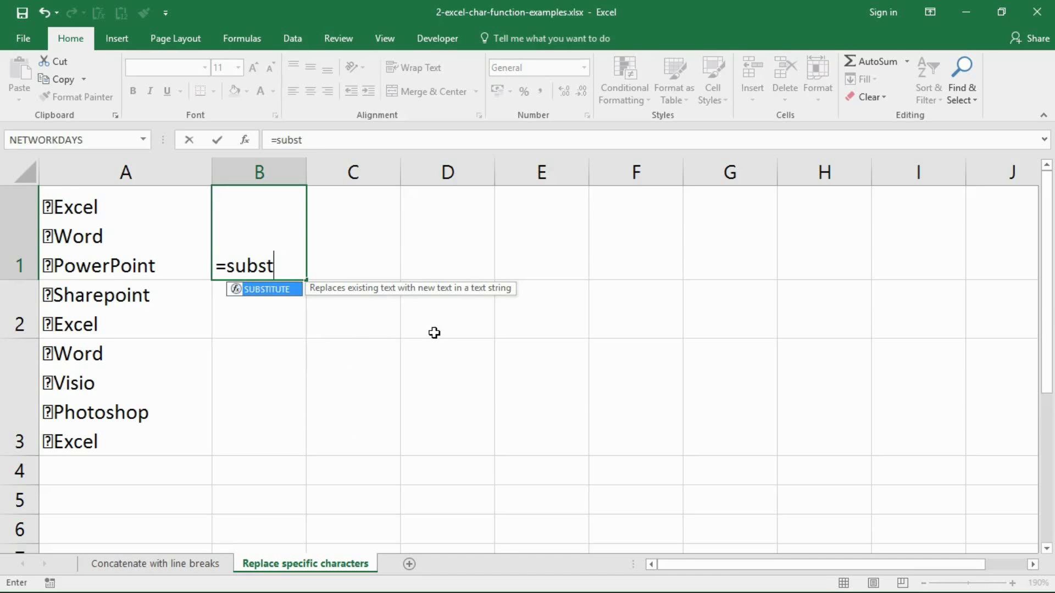
key(Tab)
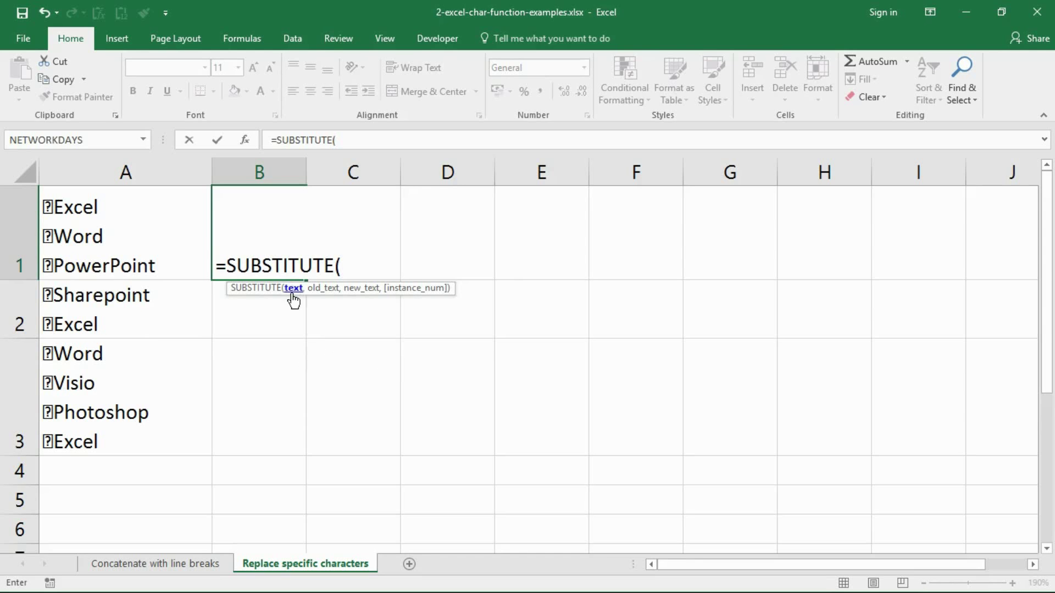
click(106, 238)
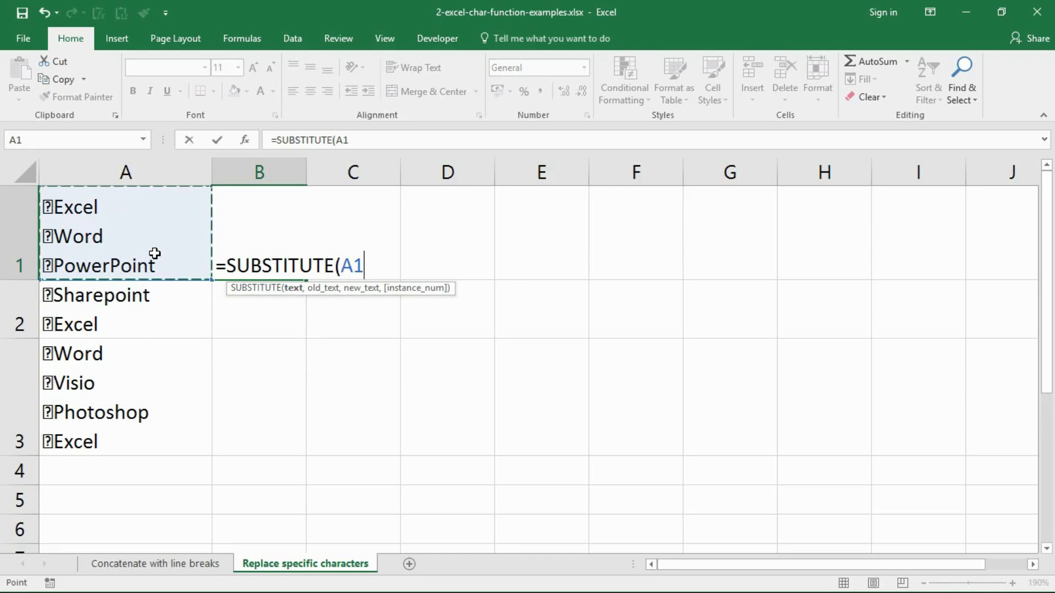
text(,)
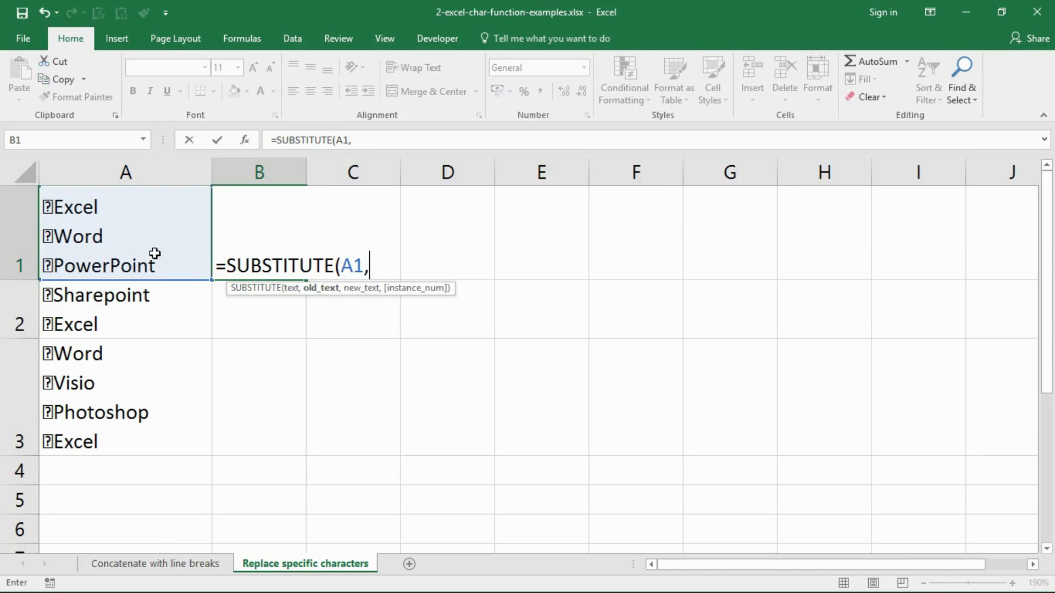
text(char(12))
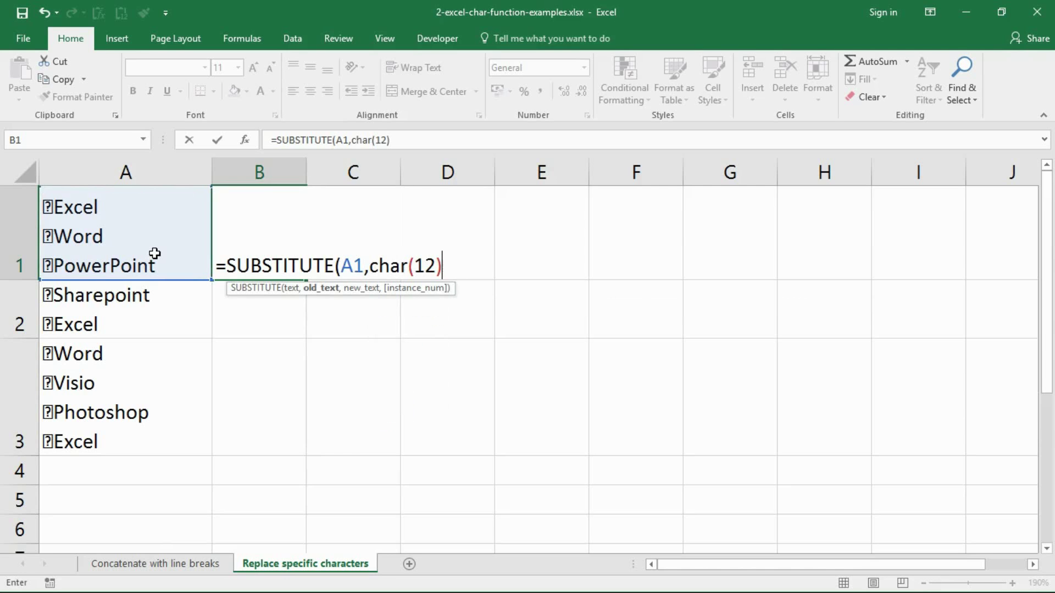
text(,)
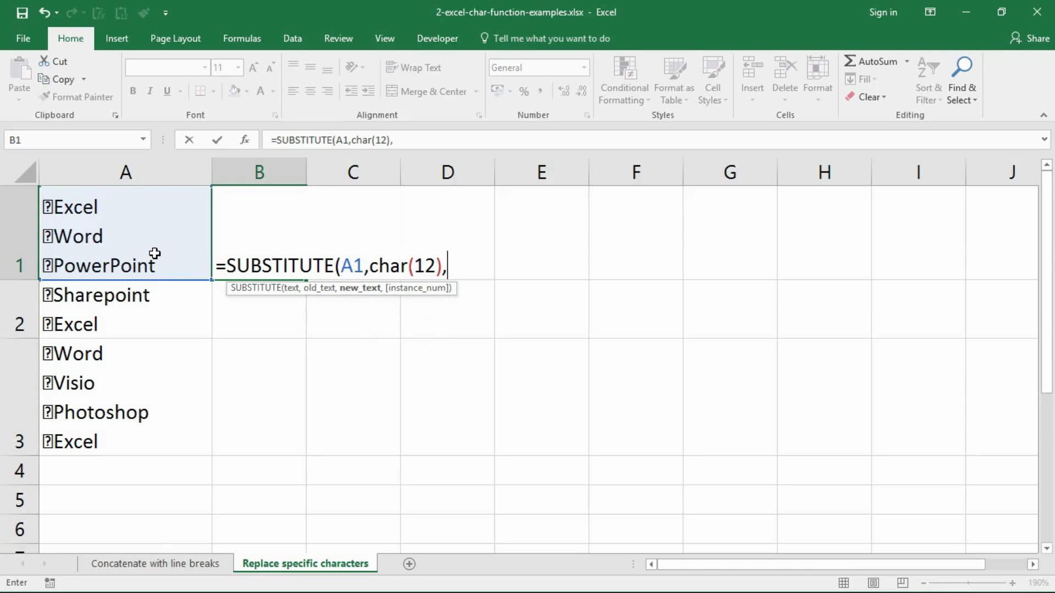
text("")
text())
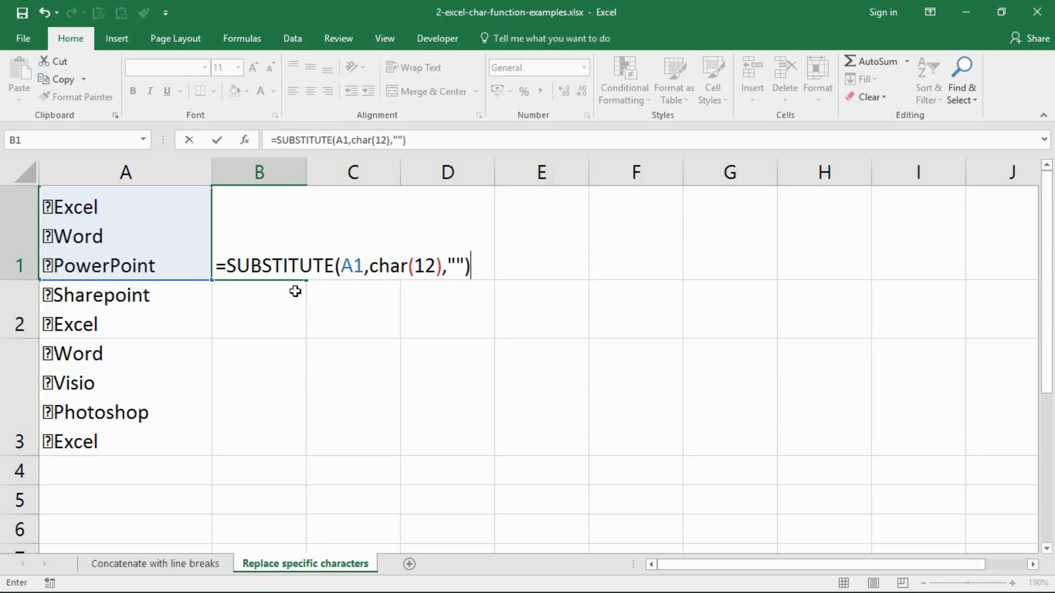
Step: Wrap B1's formula in an outer SUBSTITUTE replacing char(10) with ", " and confirm it
click(228, 264)
text(subs)
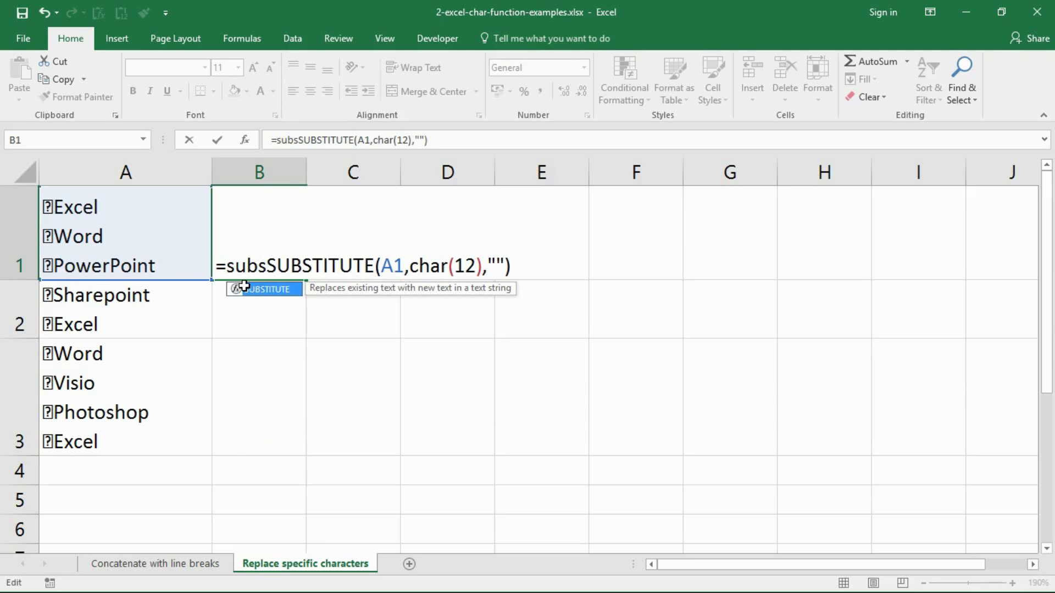
text(t)
double_click(244, 286)
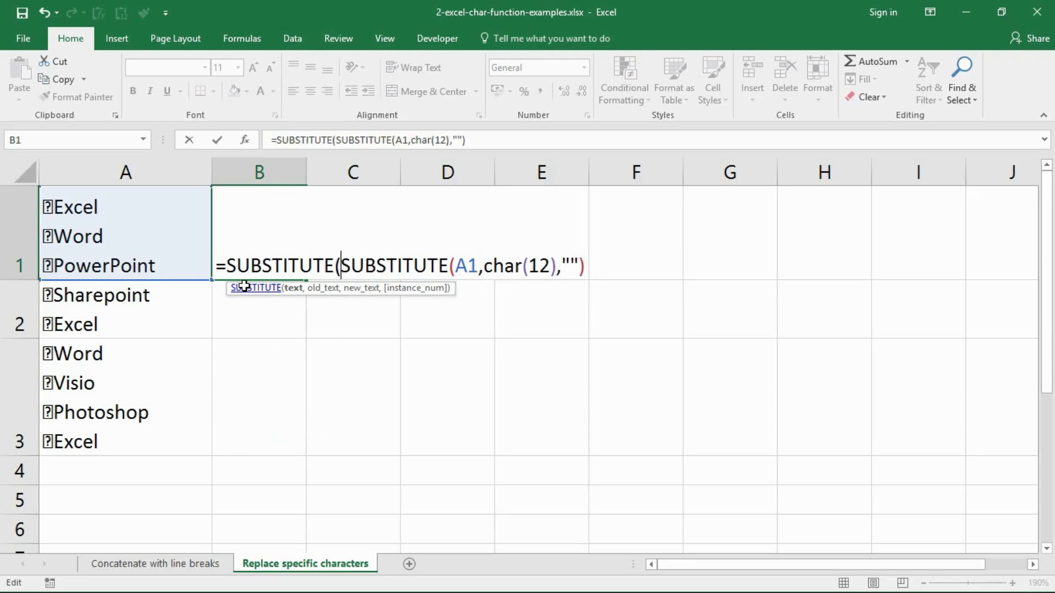
key(Right)
key(shift+Right)
key(shift+Right)
key(shift+Right)
key(shift+Right)
drag(344, 266, 627, 275)
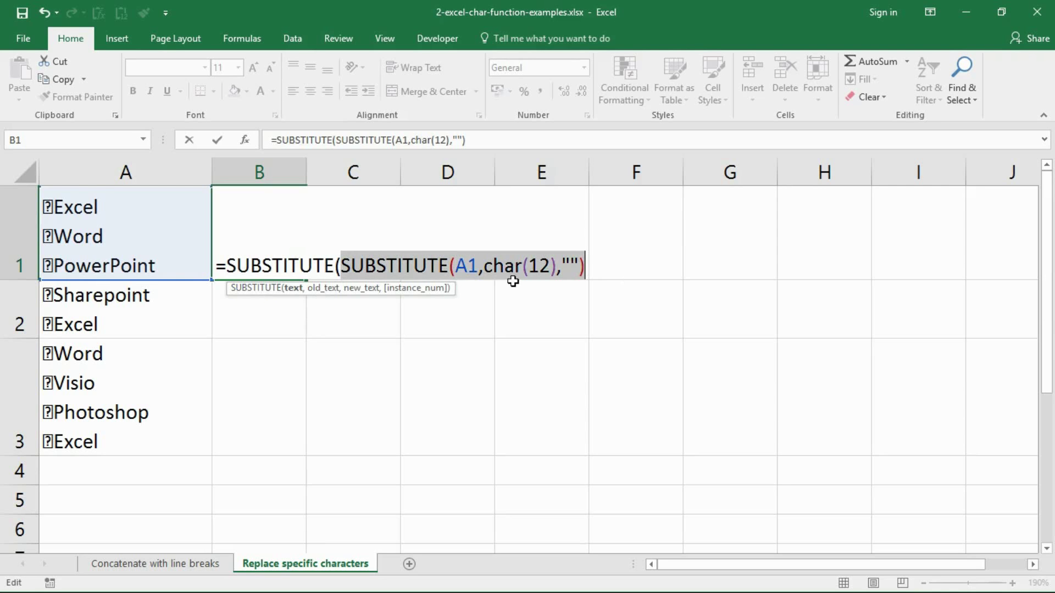
drag(484, 272, 559, 275)
click(585, 266)
text(),)
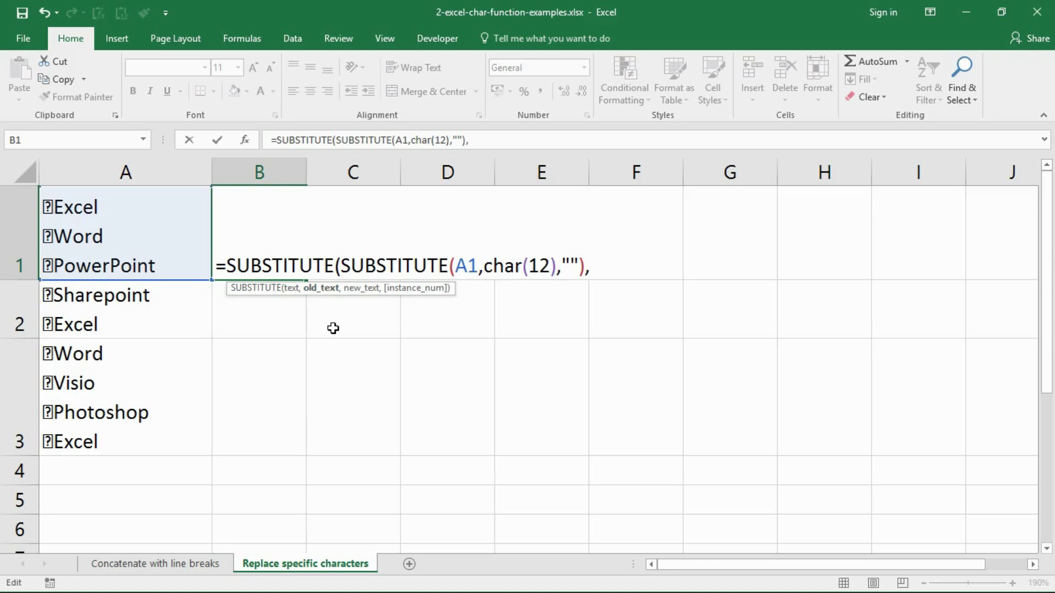
text(char)
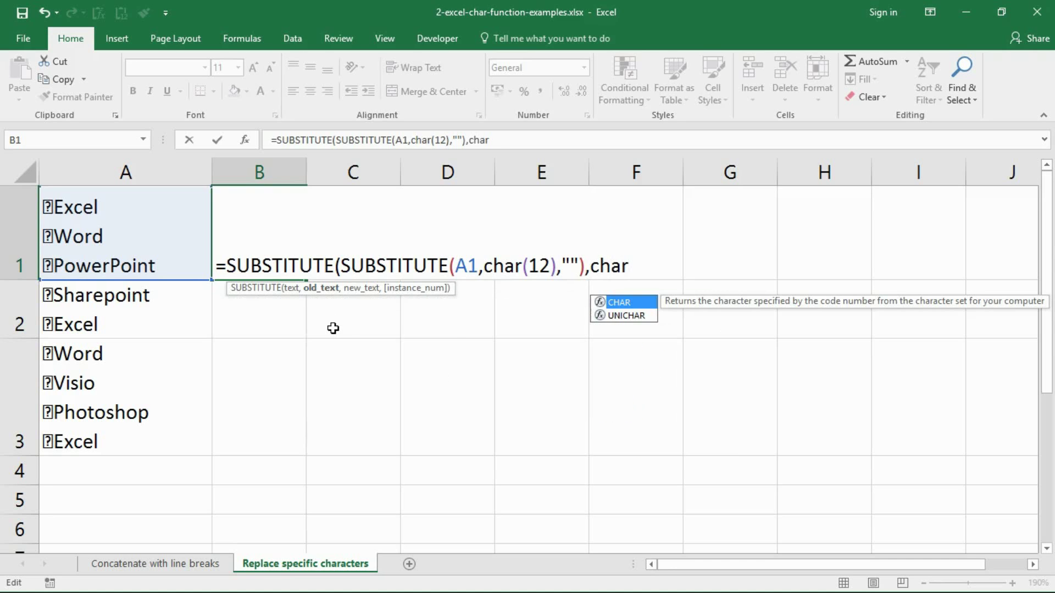
text((10)
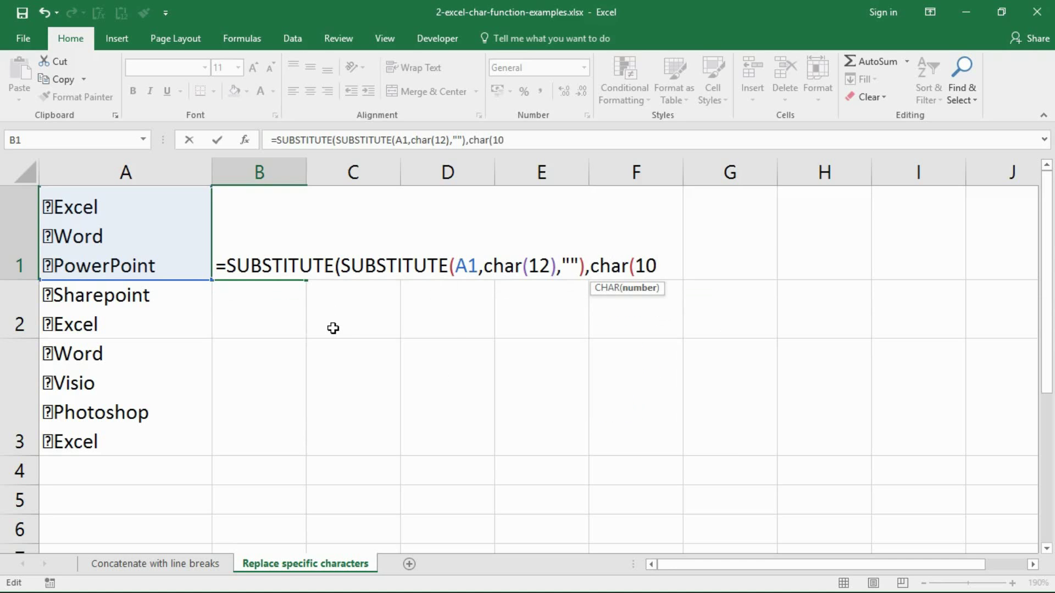
text())
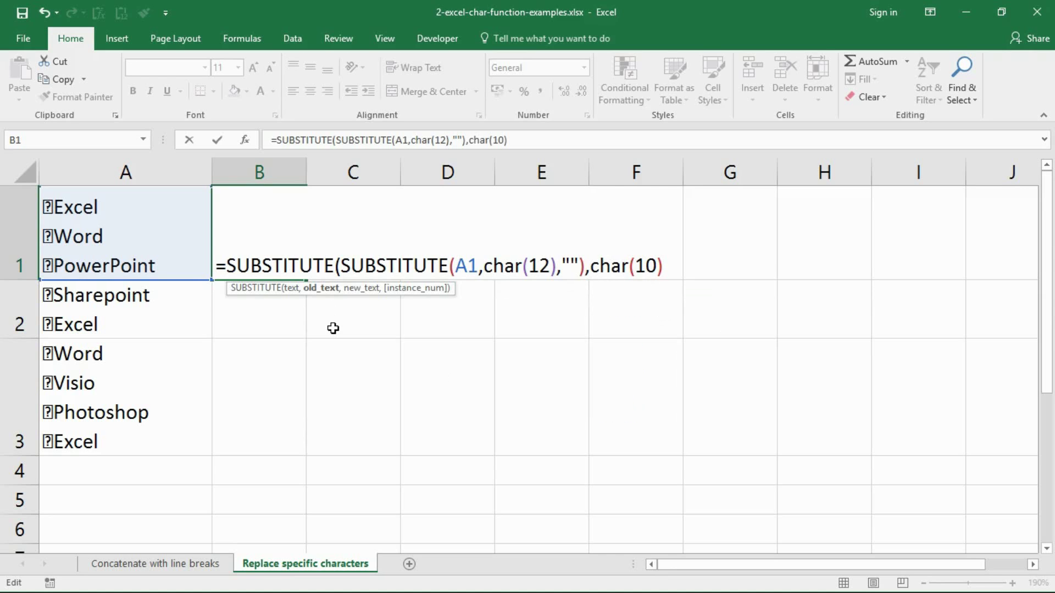
text(,)
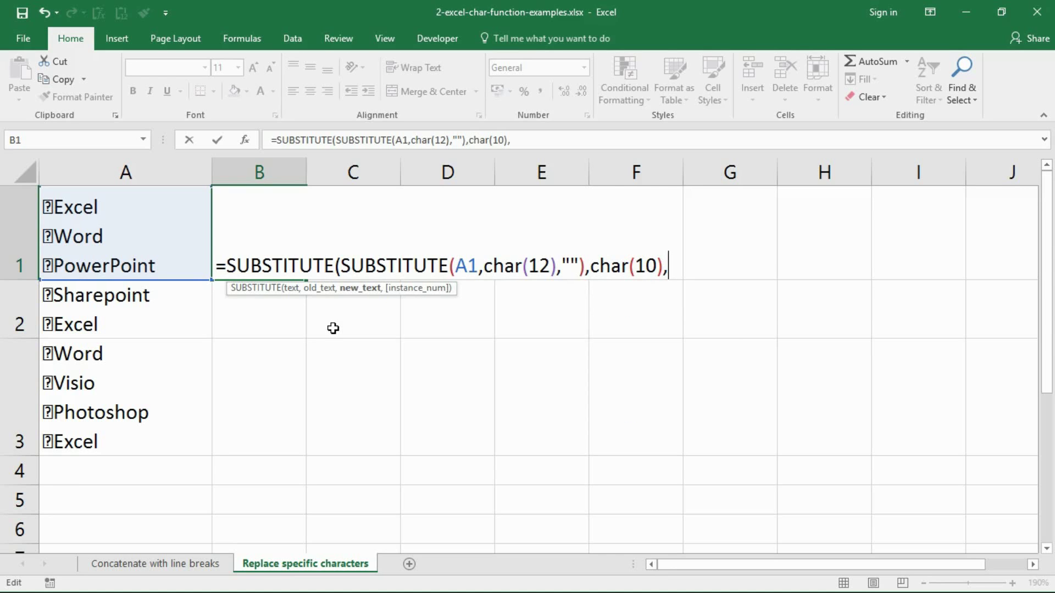
text(", ")
text())
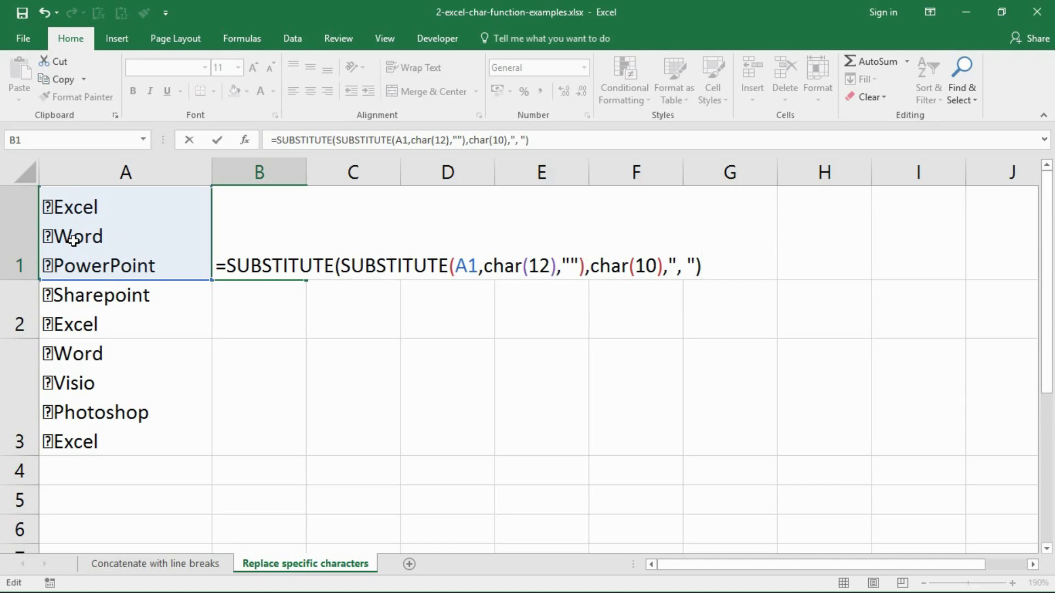
key(Return)
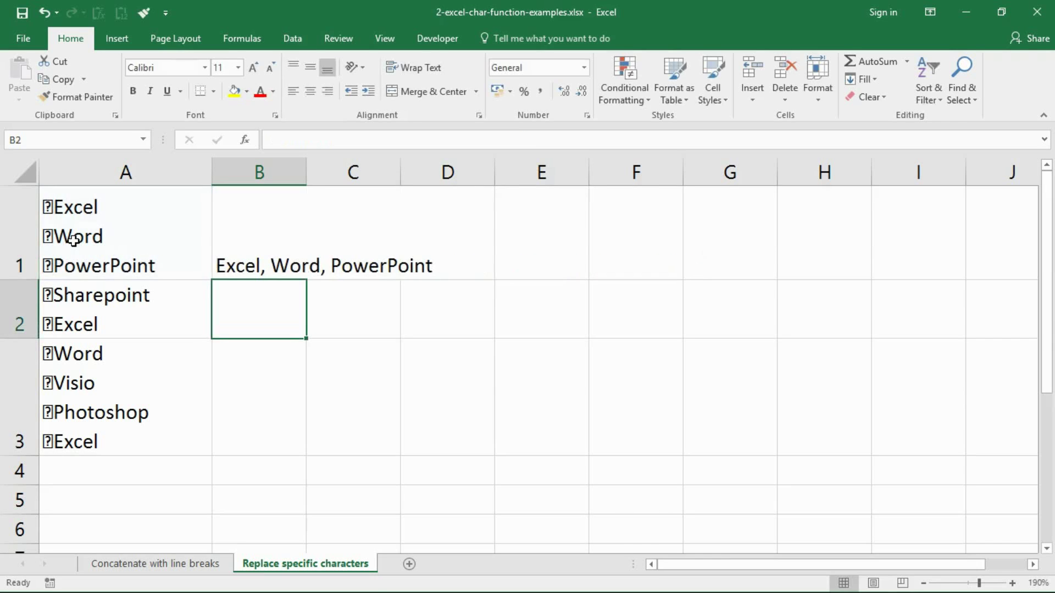
Step: Fill the B1 formula down to B3 and widen column B to fit the lists
click(283, 240)
drag(306, 280, 299, 450)
click(529, 257)
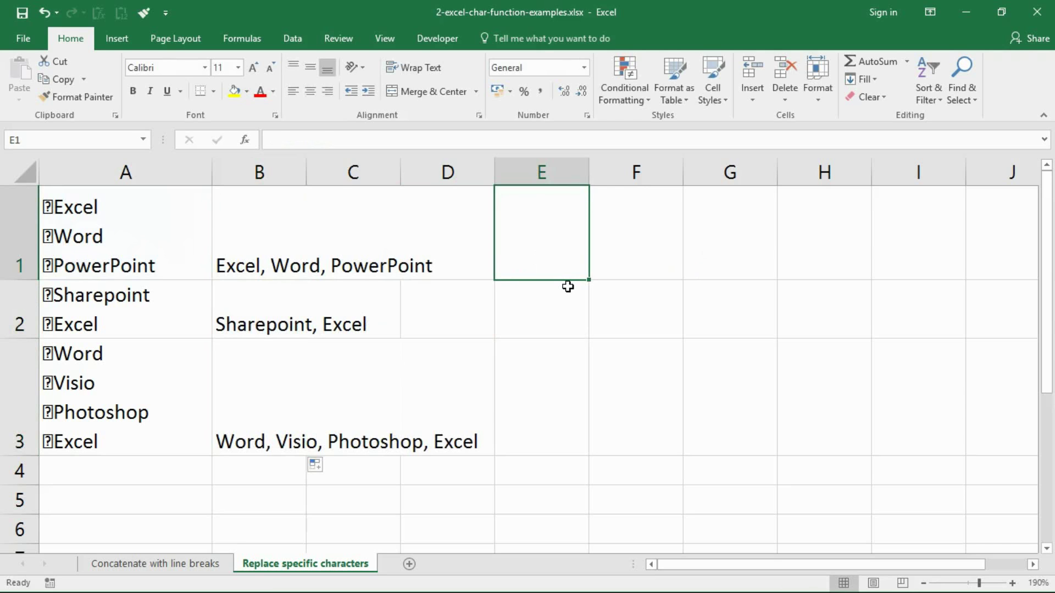
drag(305, 171, 486, 171)
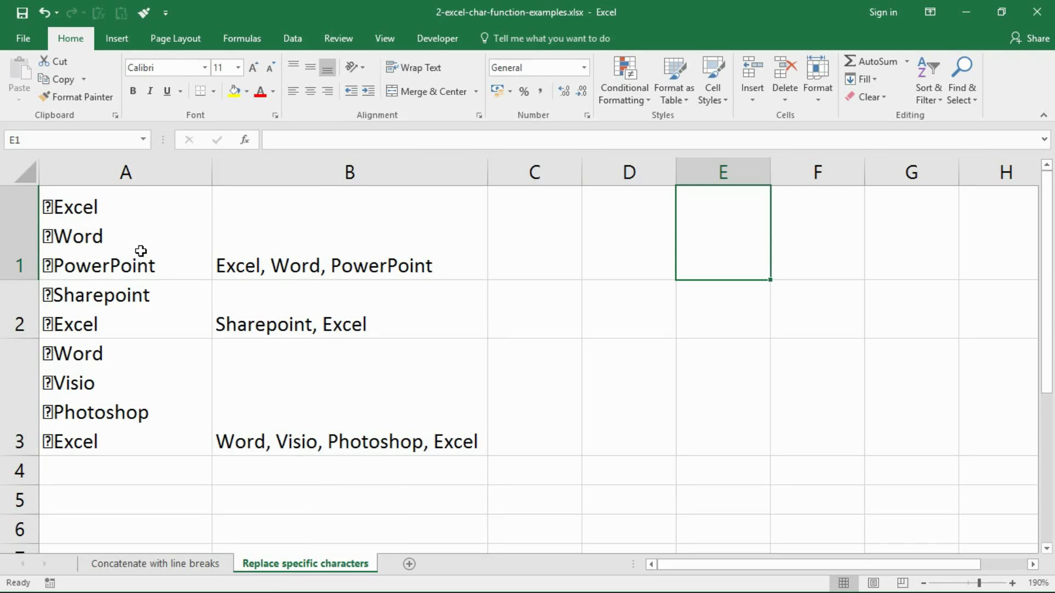
drag(142, 249, 313, 388)
drag(115, 249, 111, 402)
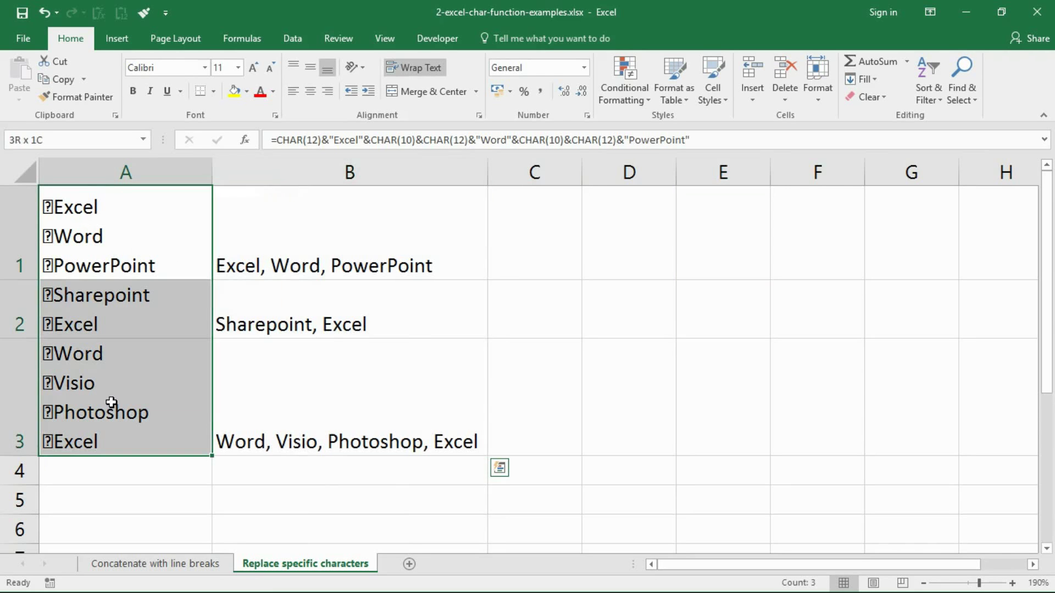
drag(347, 251, 369, 416)
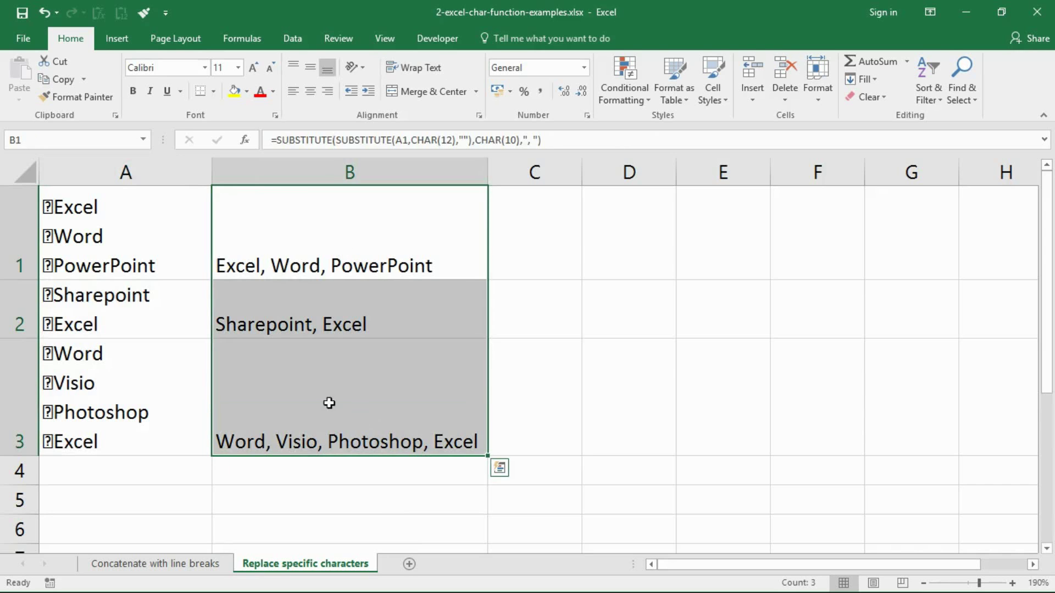
drag(154, 214, 153, 384)
click(563, 261)
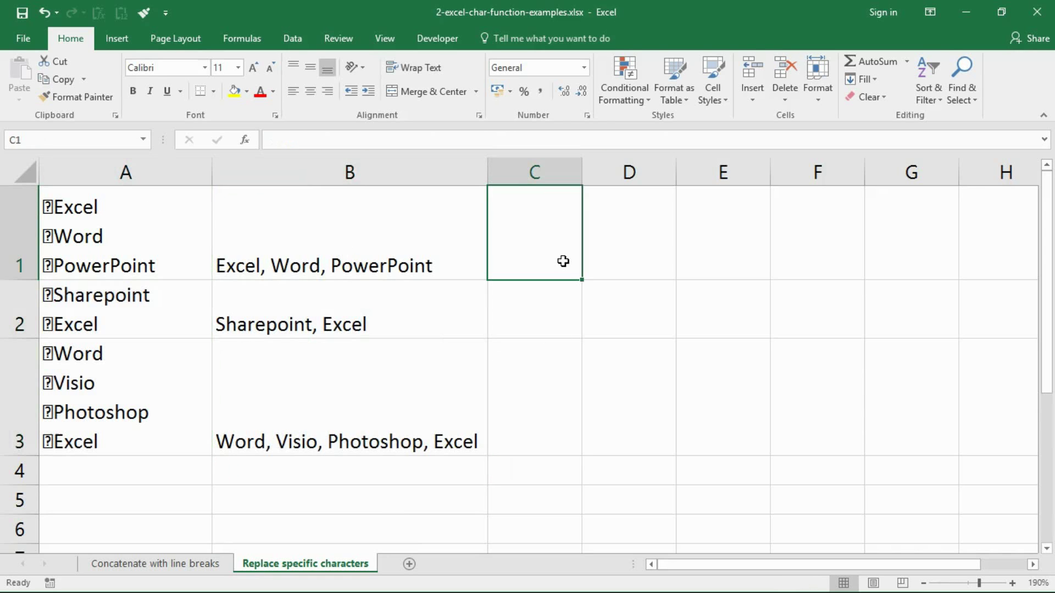